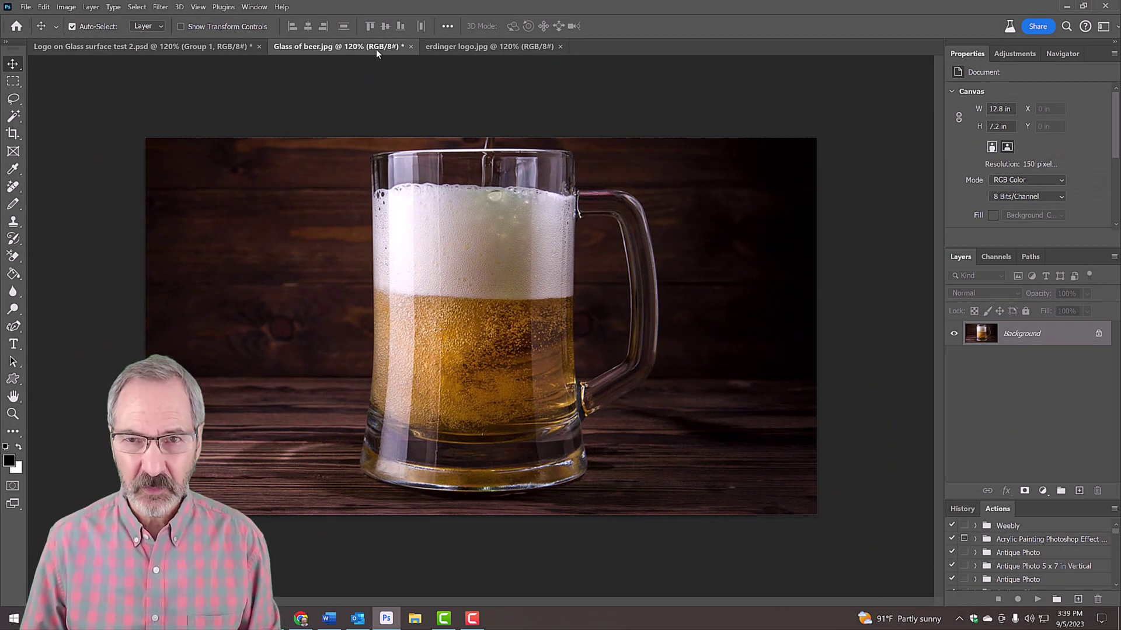
# Select all white areas of erdinger logo.jpg with the Magic Wand, using a 5 by 5 Average sample size.
pyautogui.click(474, 49)
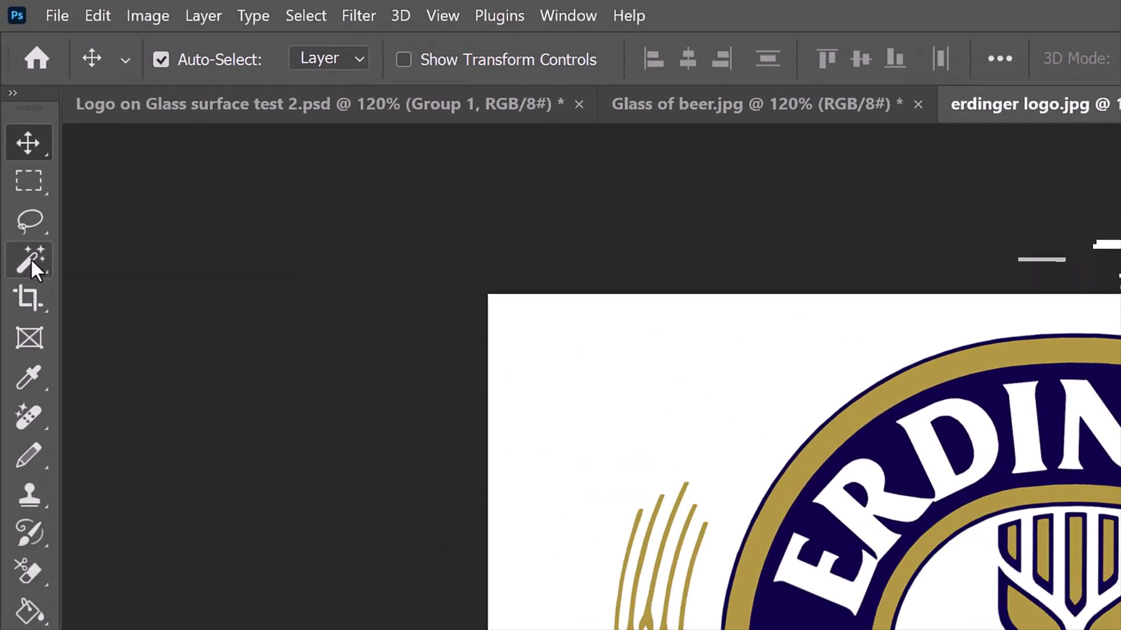
pyautogui.click(13, 116)
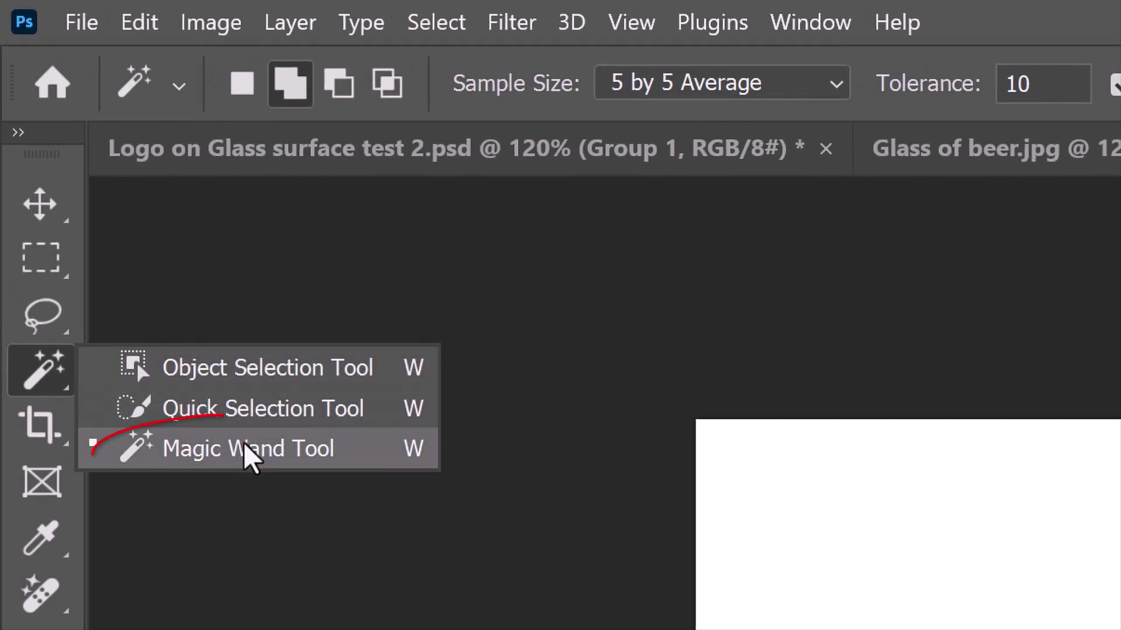
pyautogui.click(248, 451)
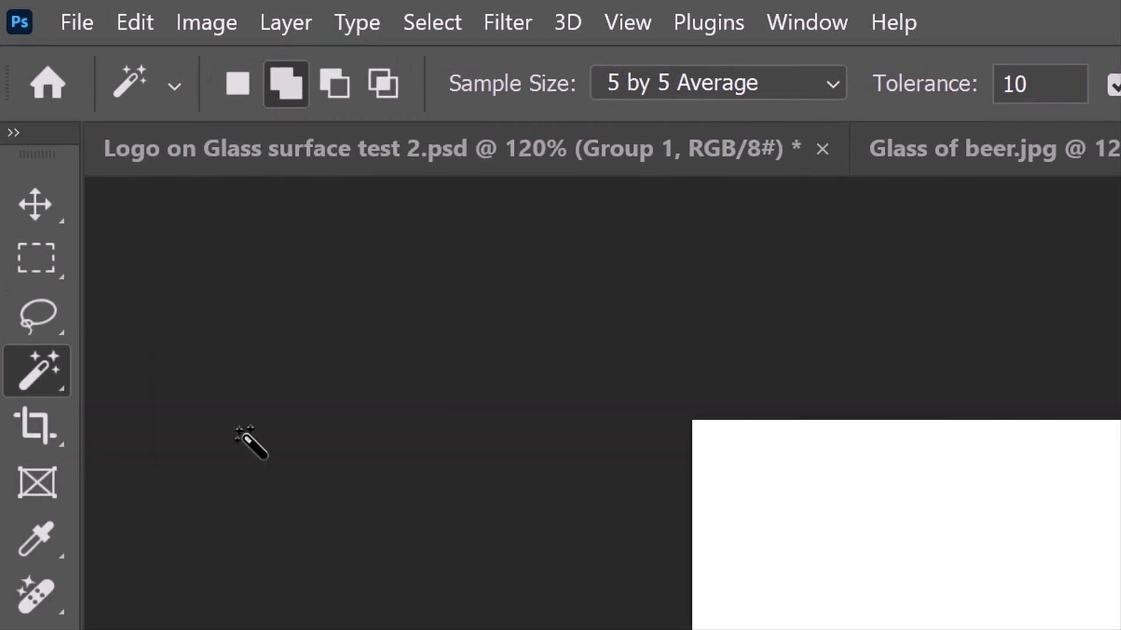
pyautogui.click(476, 98)
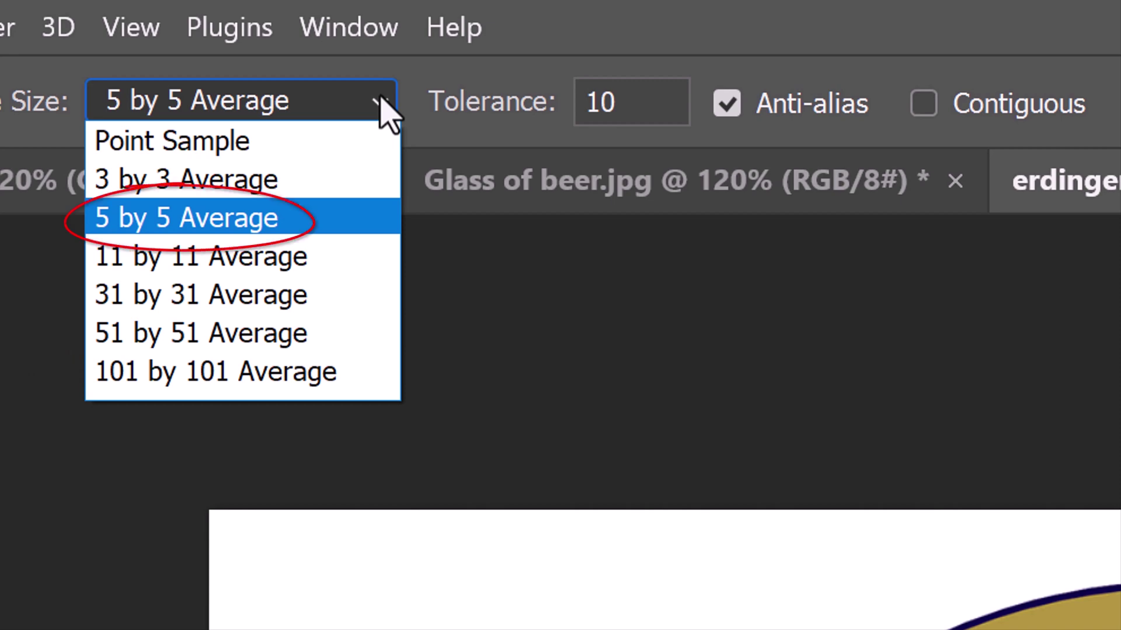
pyautogui.click(385, 111)
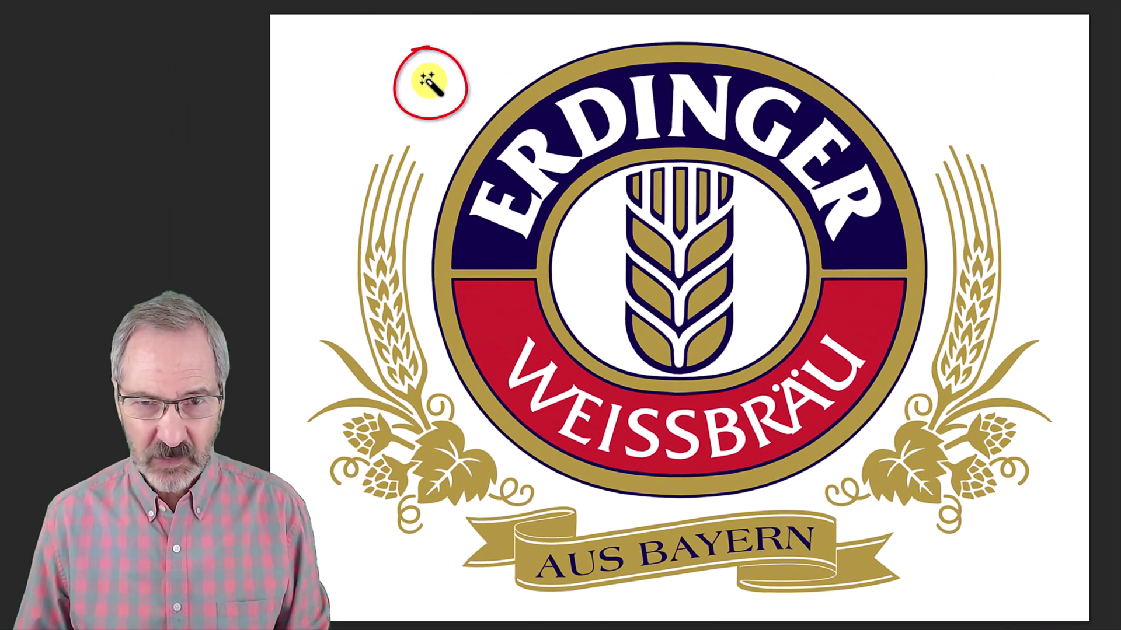
pyautogui.click(428, 82)
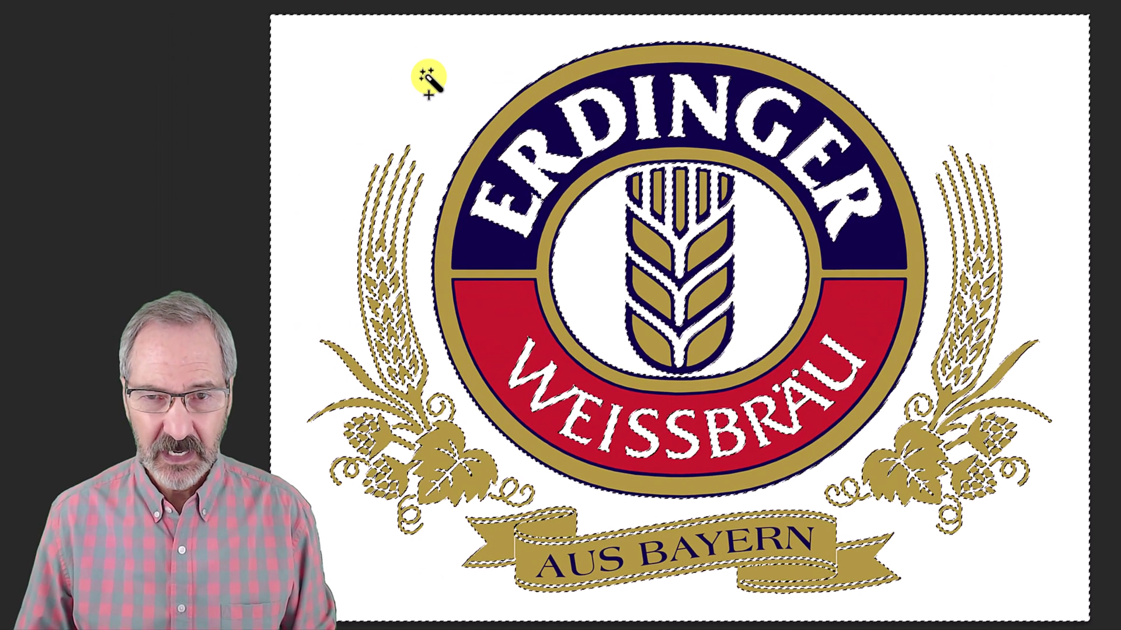
# Show the selection as a Quick Mask and fill the white WEISSBRÄU letters with the Paint Bucket to exclude them from the selection.
pyautogui.press('q')
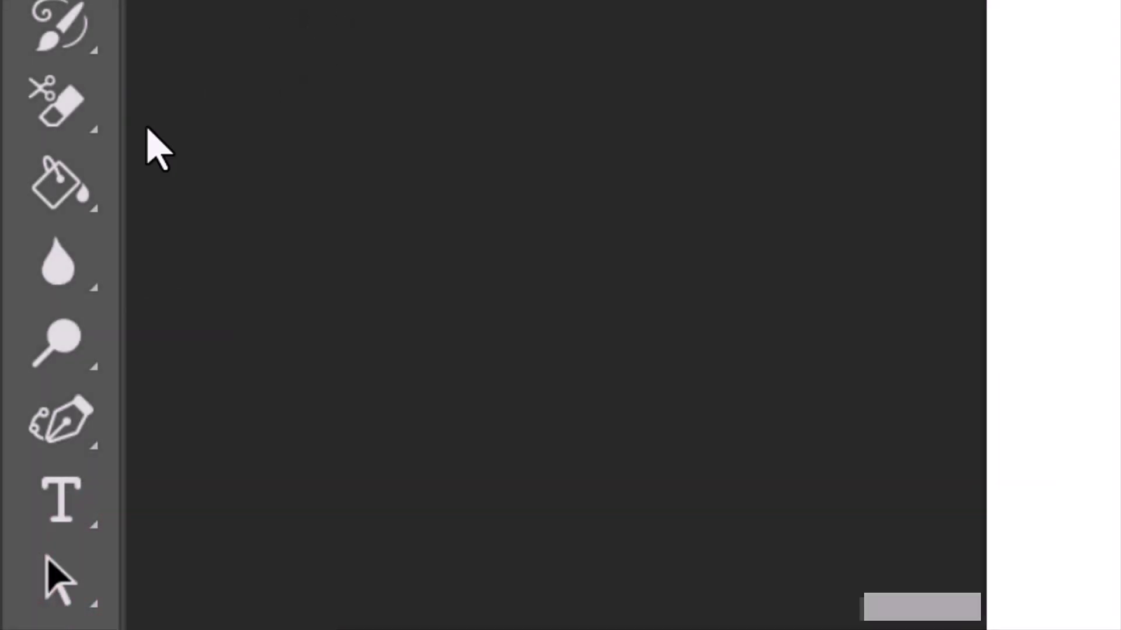
pyautogui.rightClick(93, 196)
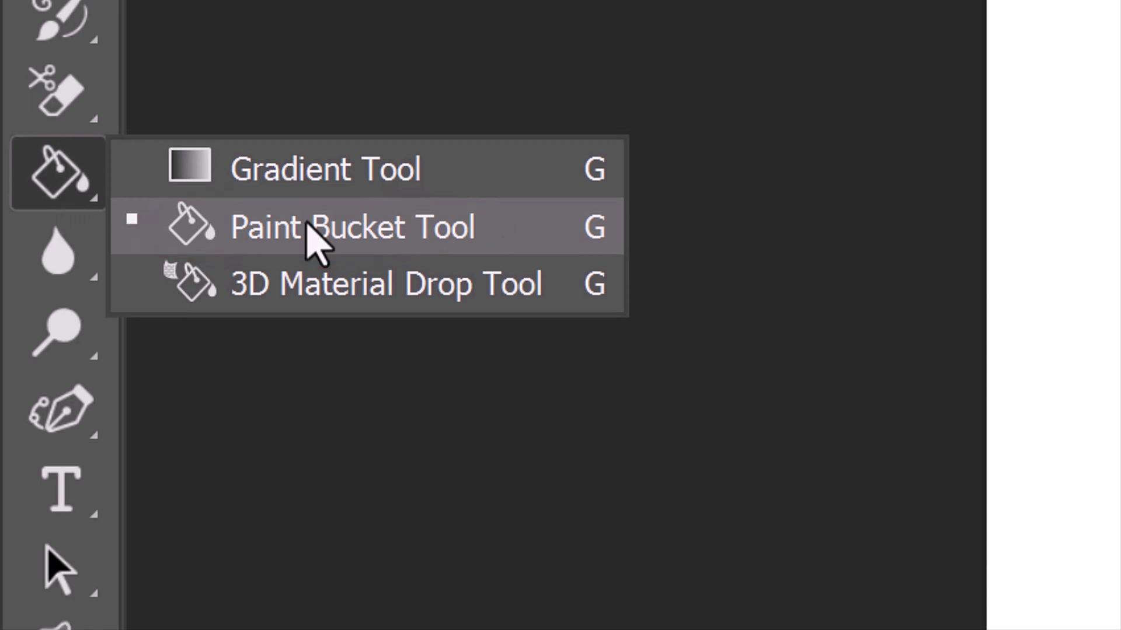
pyautogui.click(308, 237)
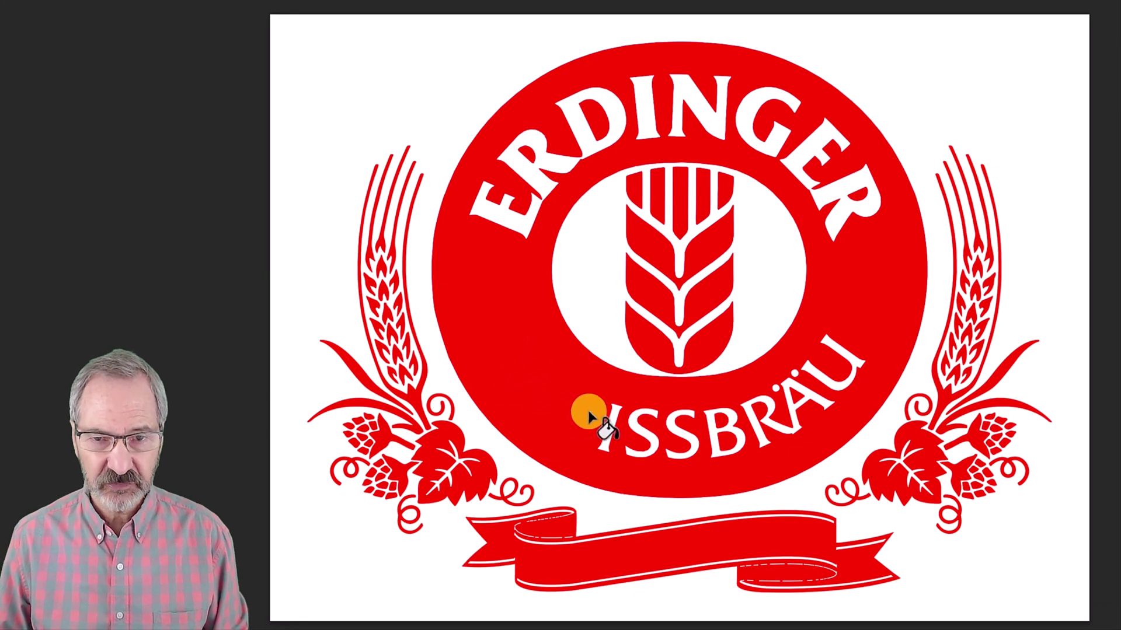
pyautogui.click(606, 435)
pyautogui.click(642, 436)
pyautogui.click(677, 437)
pyautogui.click(713, 435)
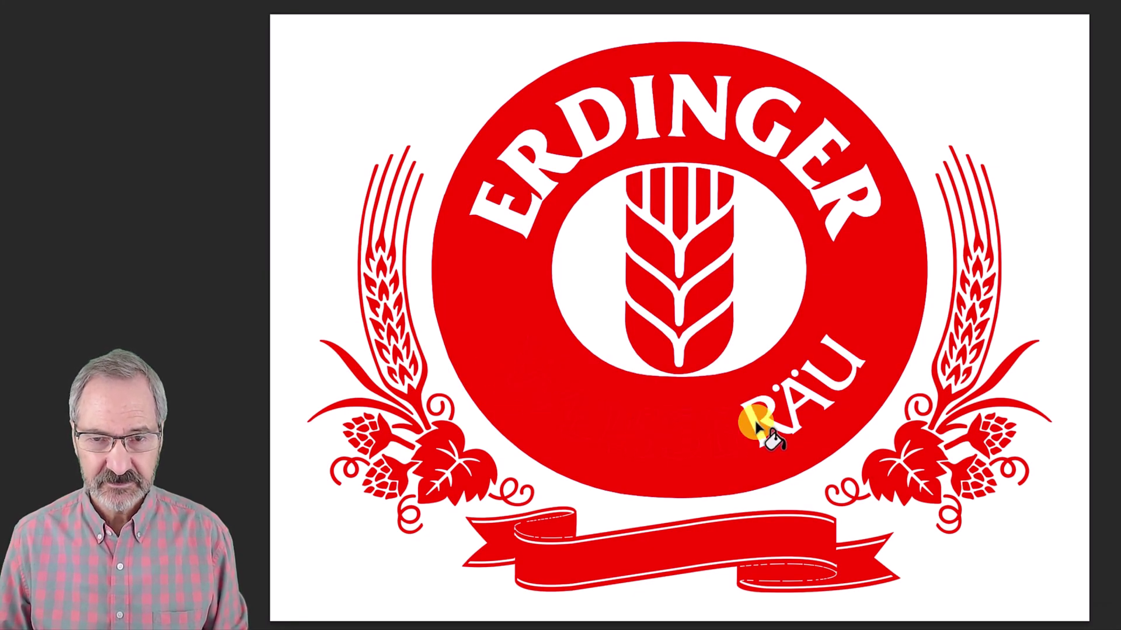
pyautogui.click(756, 425)
pyautogui.click(783, 400)
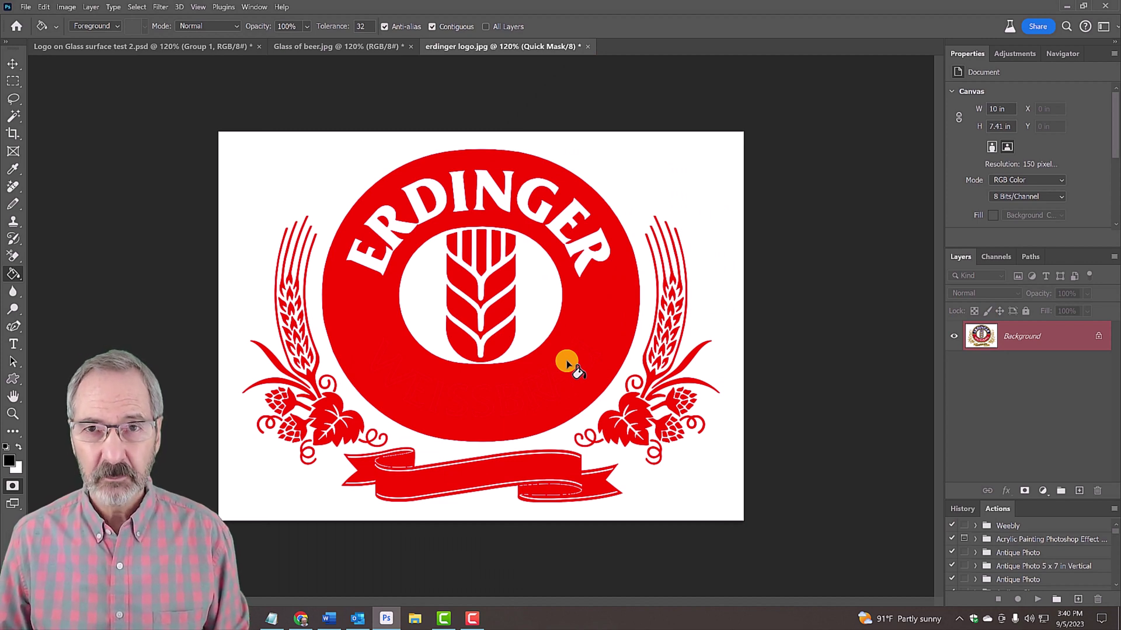
# Fill the white trim lines along the ribbon's edges in the Quick Mask with the Paint Bucket, undoing any unwanted fill.
pyautogui.press('z')
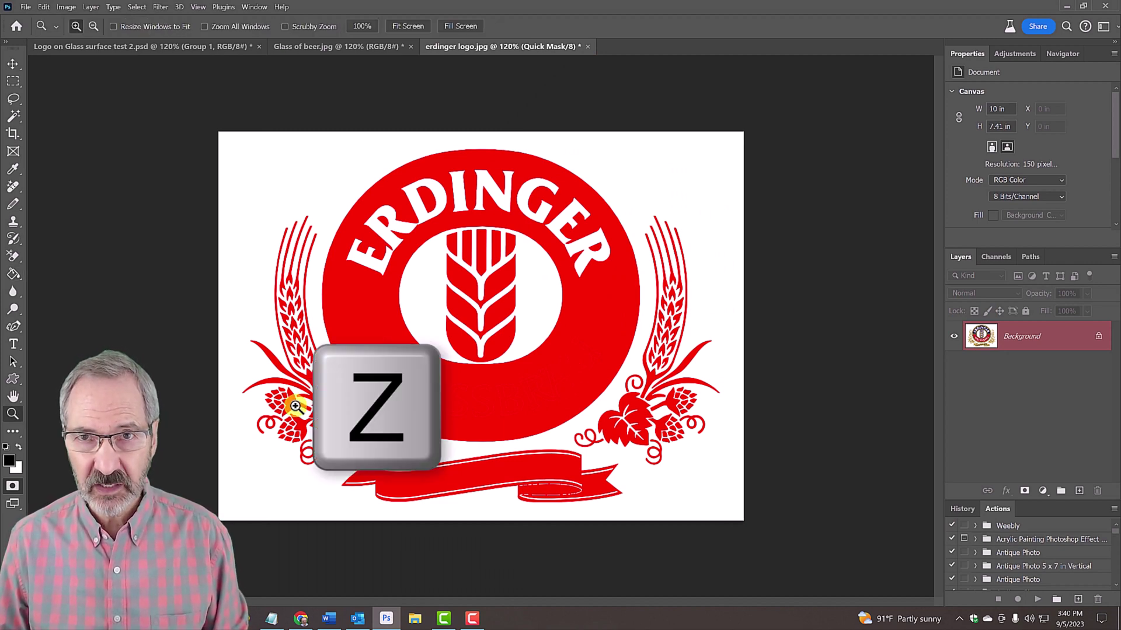
pyautogui.moveTo(306, 407); pyautogui.dragTo(653, 536)
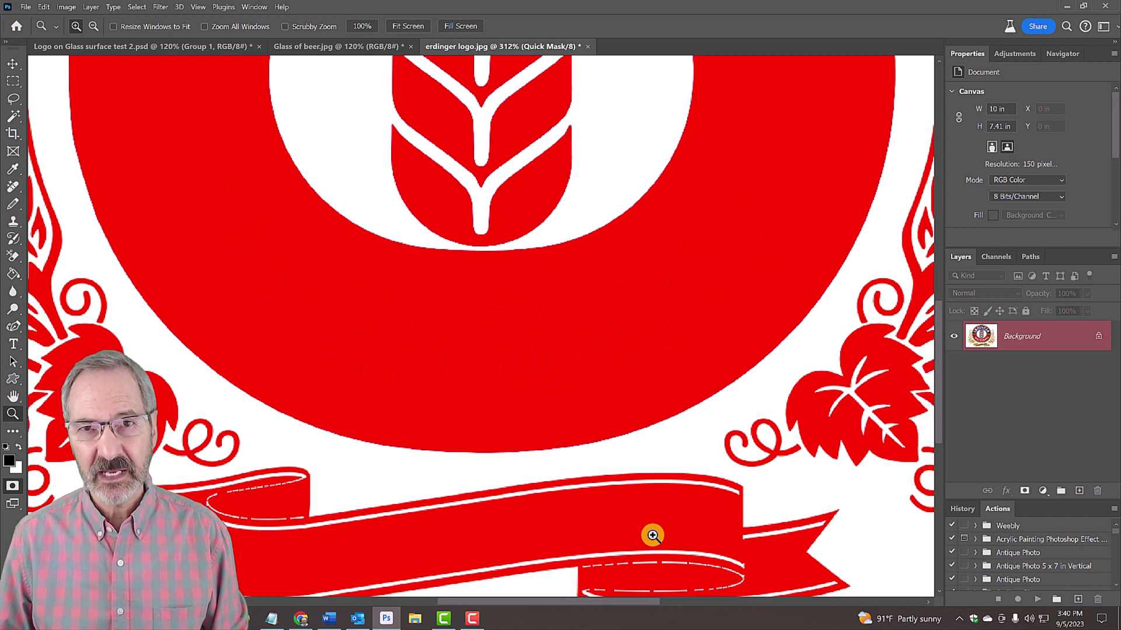
pyautogui.press('space')
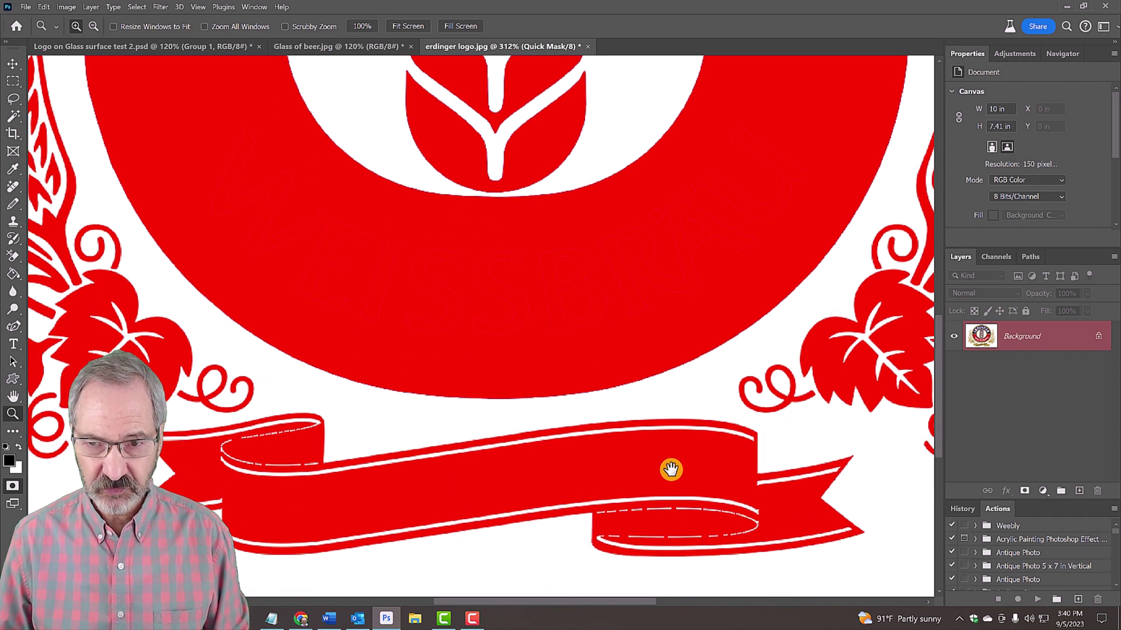
pyautogui.moveTo(671, 467); pyautogui.dragTo(693, 338)
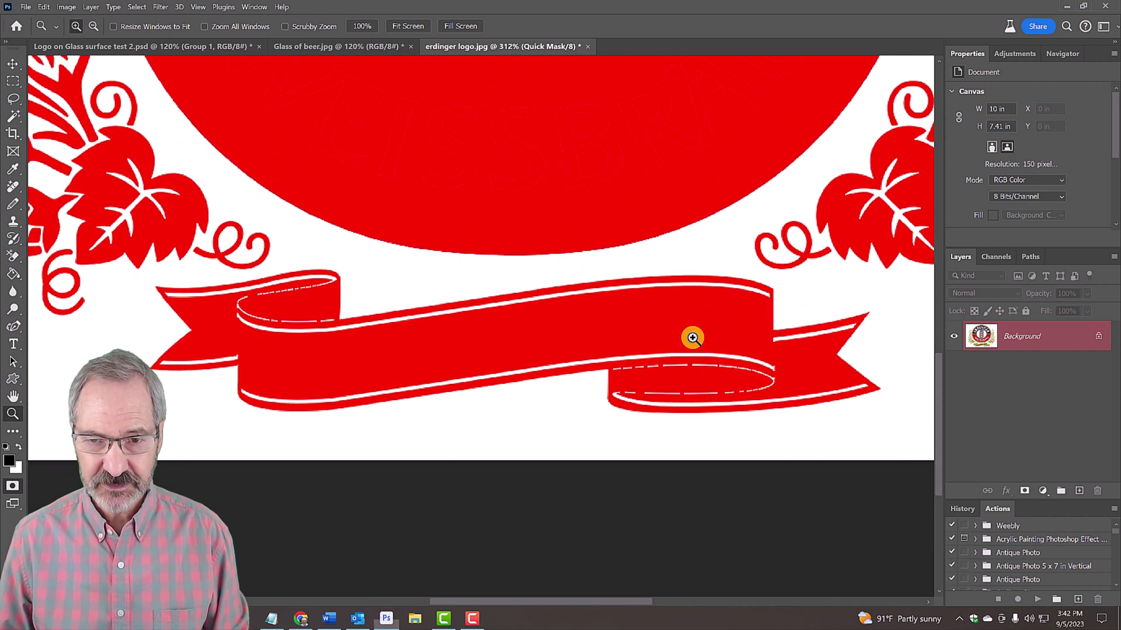
pyautogui.press('g')
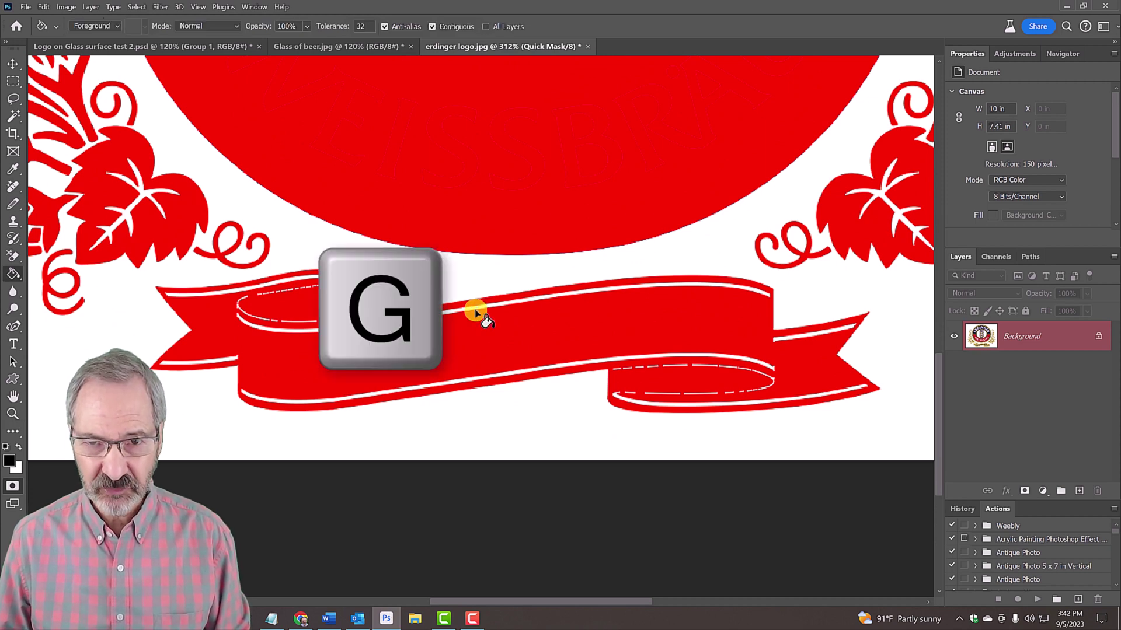
pyautogui.click(476, 312)
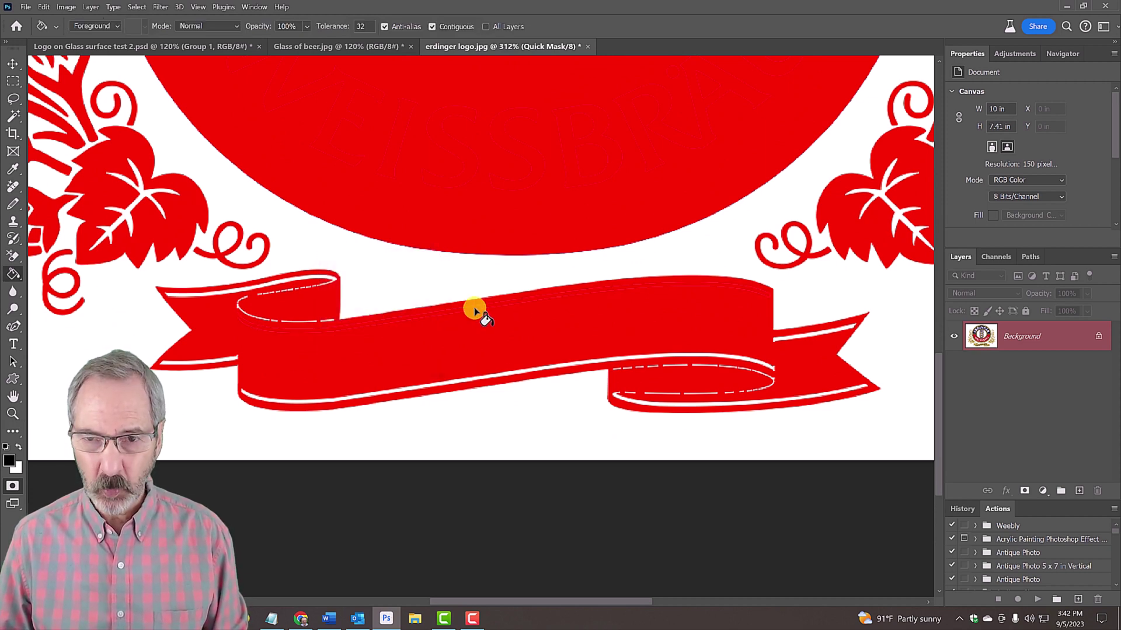
pyautogui.click(306, 279)
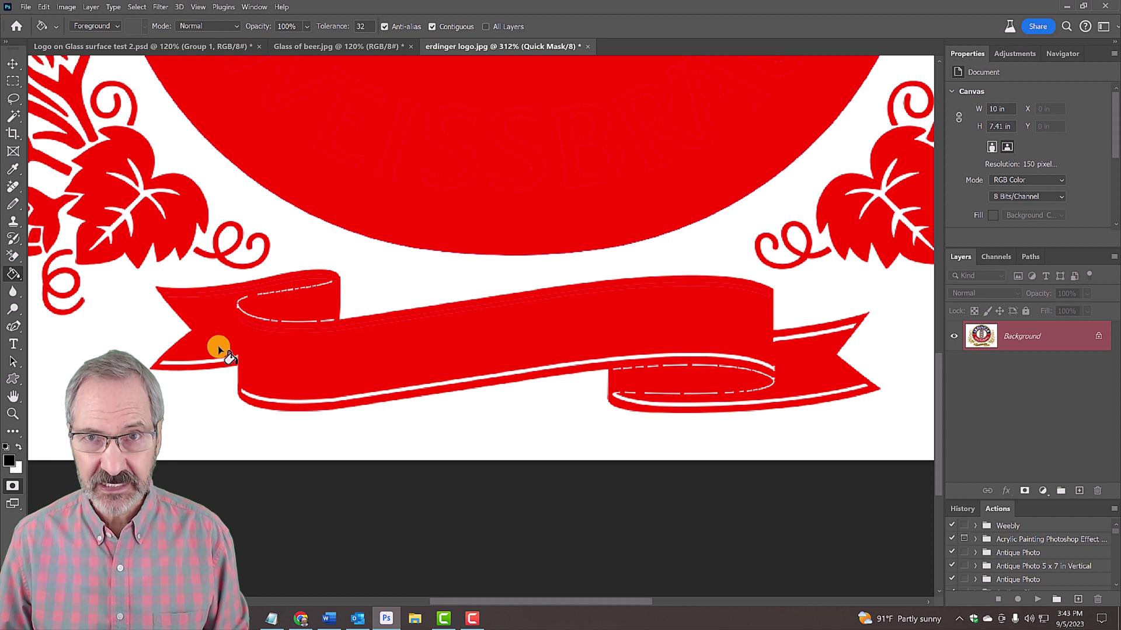
pyautogui.click(215, 363)
pyautogui.click(275, 400)
pyautogui.click(687, 400)
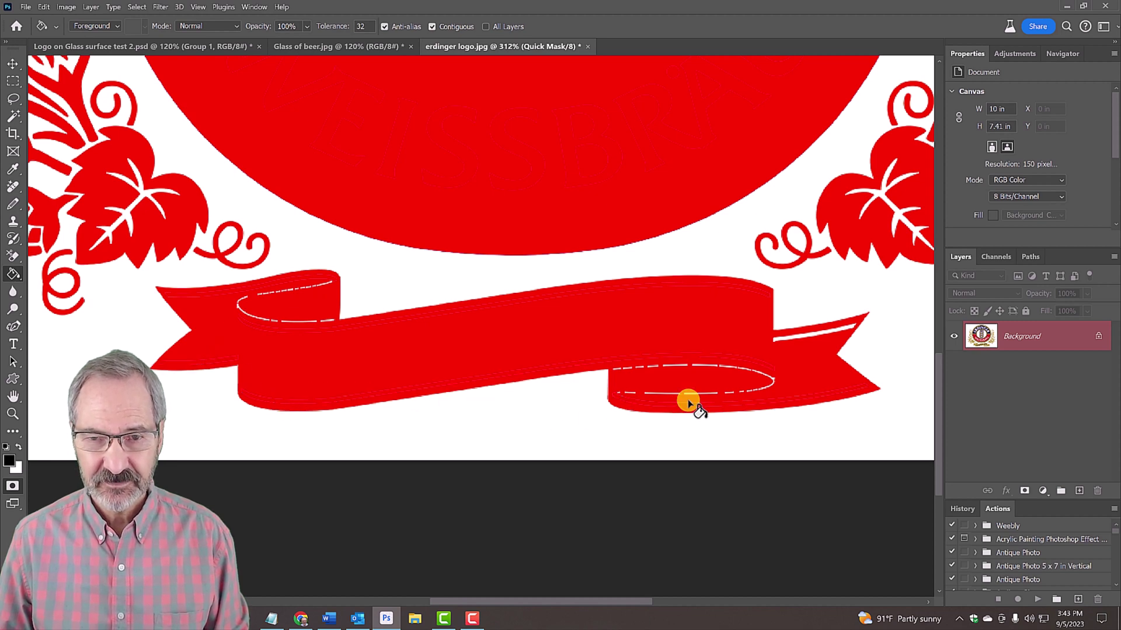
pyautogui.click(783, 339)
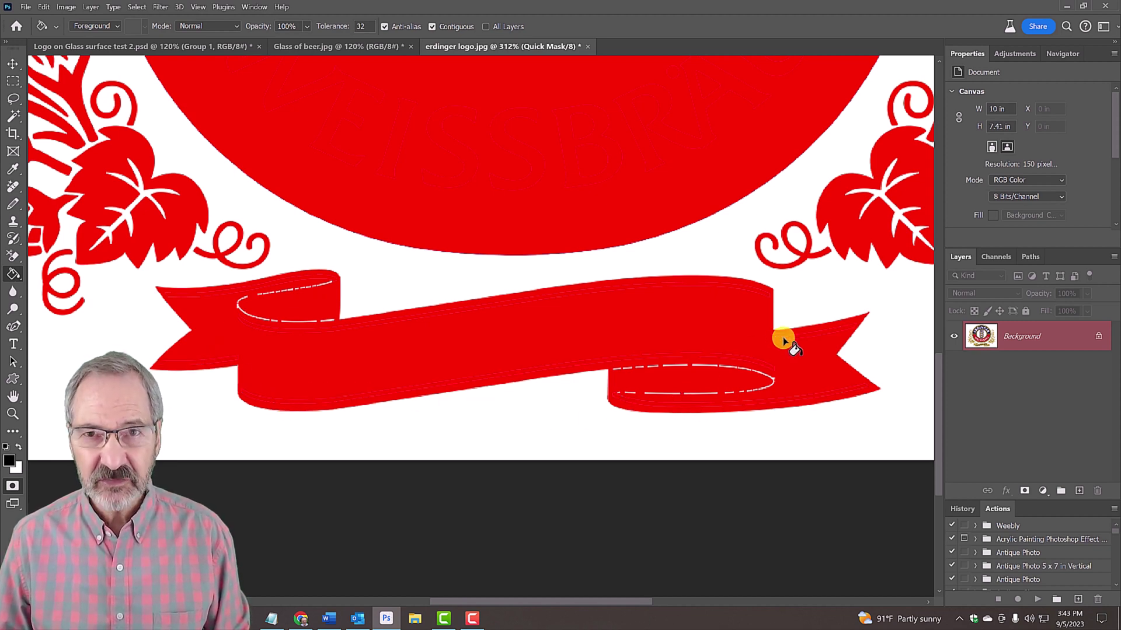
pyautogui.hotkey('ctrl', 'z')
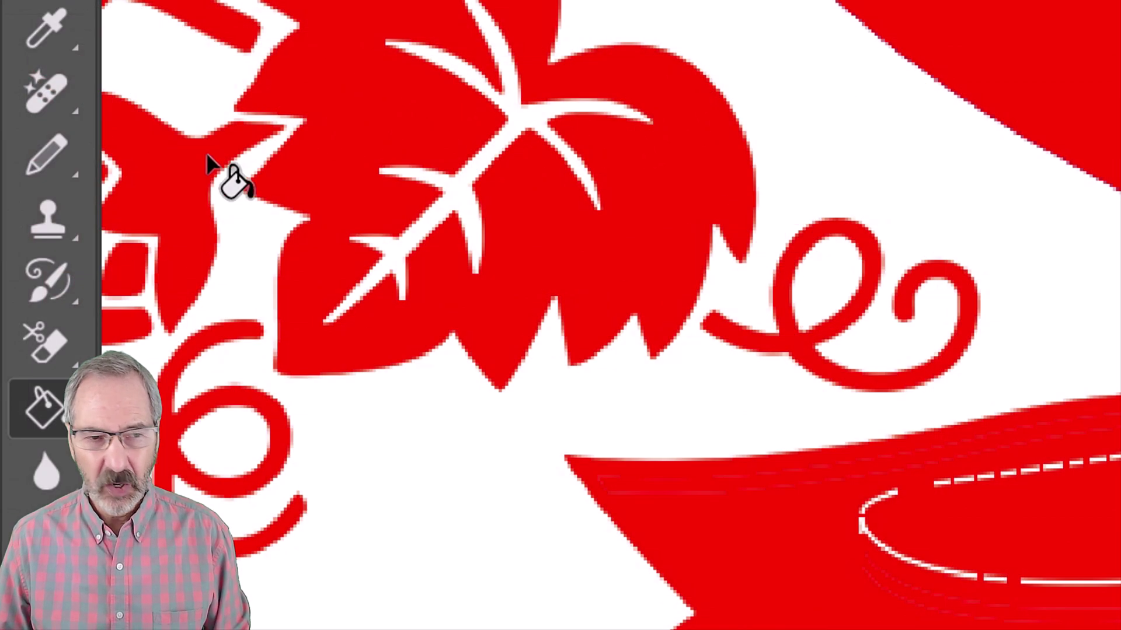
# Paint over the remaining white dashes on both ribbon folds in the mask with a 6 px Pencil at 100% opacity.
pyautogui.rightClick(12, 204)
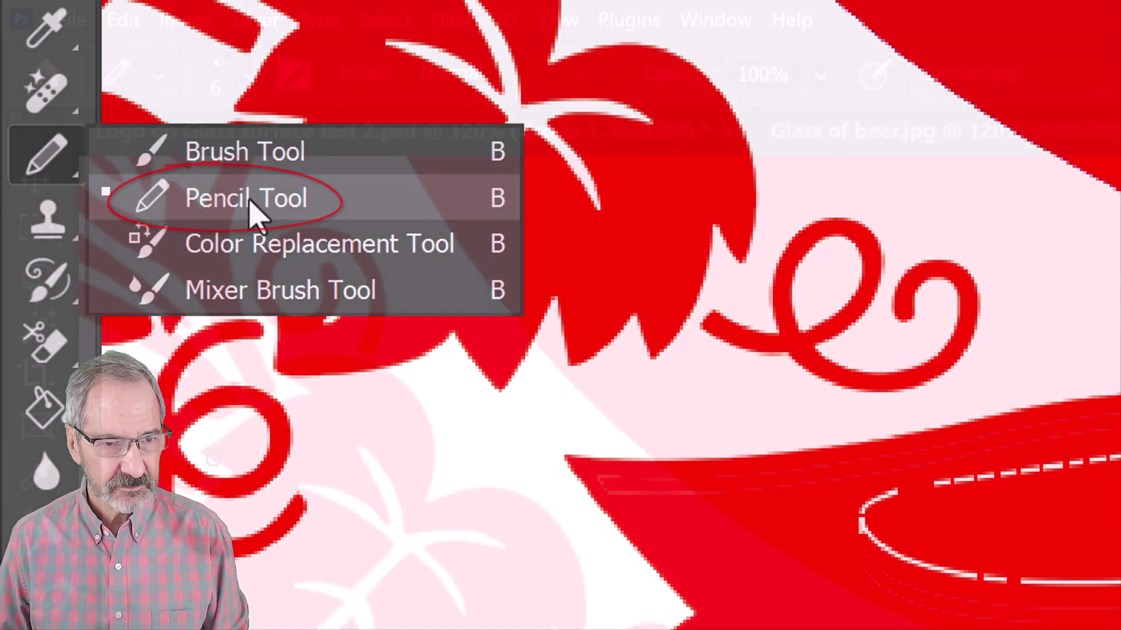
pyautogui.click(251, 201)
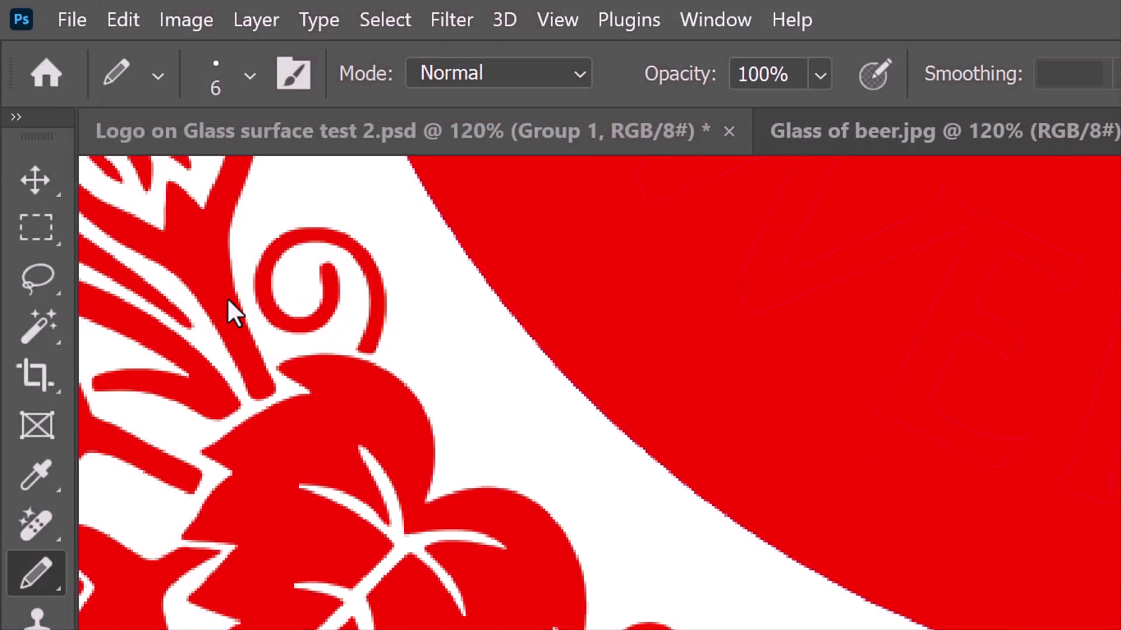
pyautogui.click(249, 75)
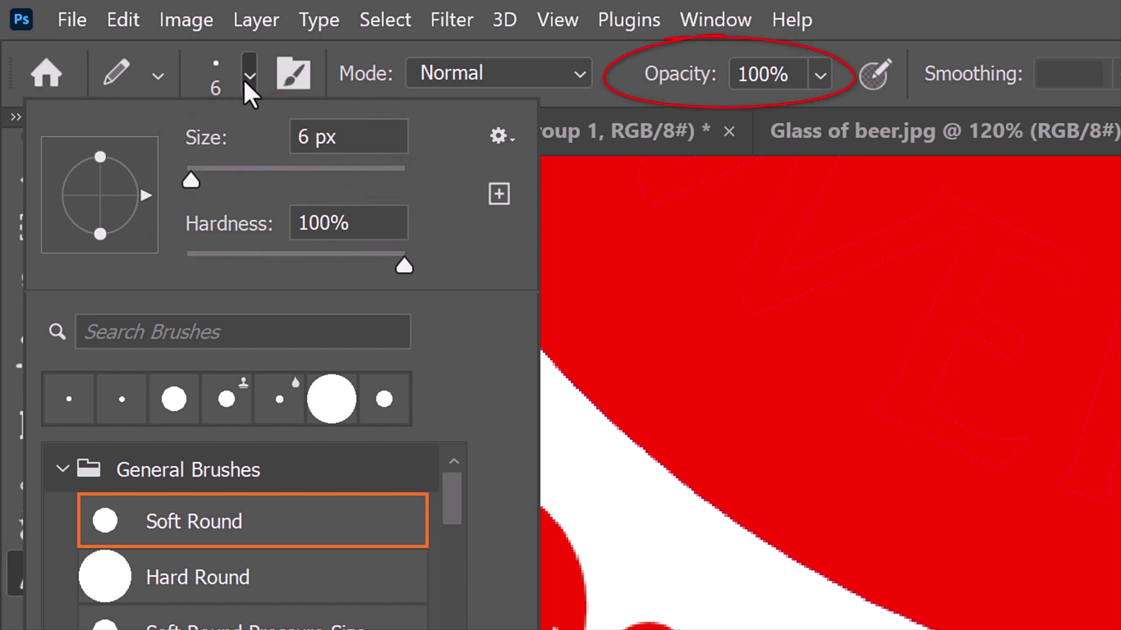
pyautogui.click(249, 78)
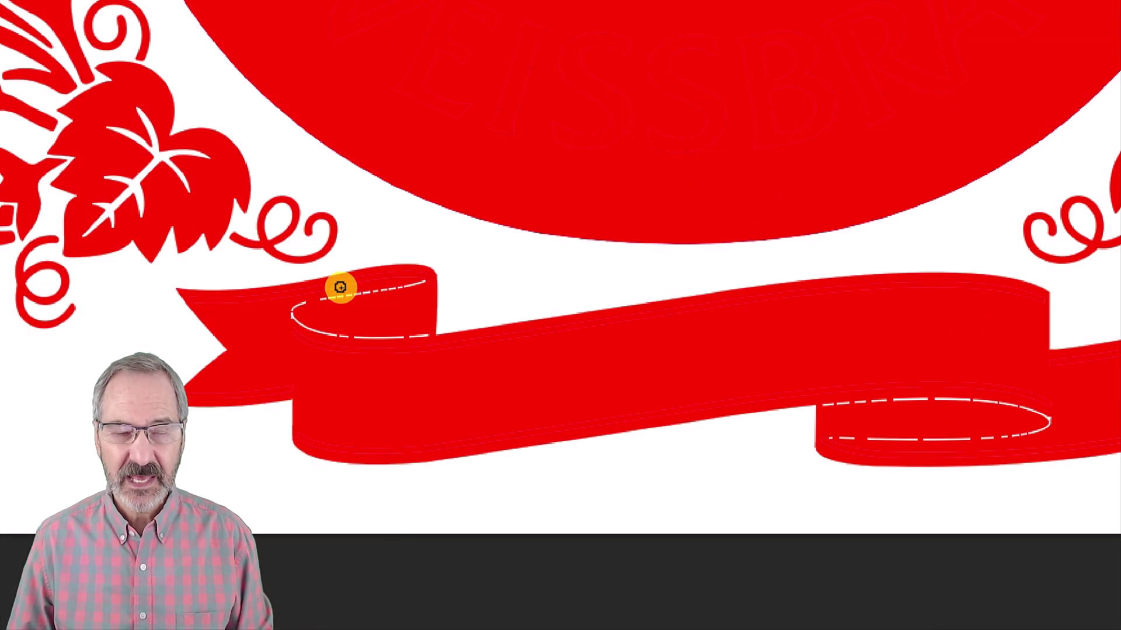
pyautogui.moveTo(340, 288)
pyautogui.mouseDown()
pyautogui.moveTo(422, 281)
pyautogui.moveTo(313, 300)
pyautogui.mouseUp()
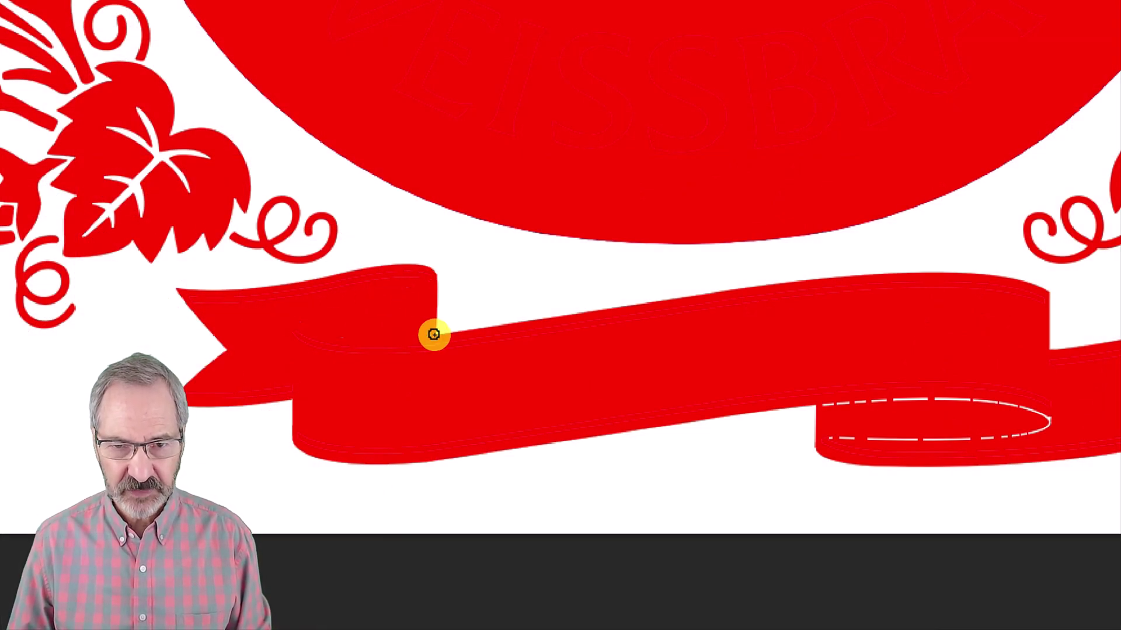
pyautogui.moveTo(878, 405)
pyautogui.mouseDown()
pyautogui.moveTo(1010, 403)
pyautogui.moveTo(961, 440)
pyautogui.moveTo(875, 433)
pyautogui.mouseUp()
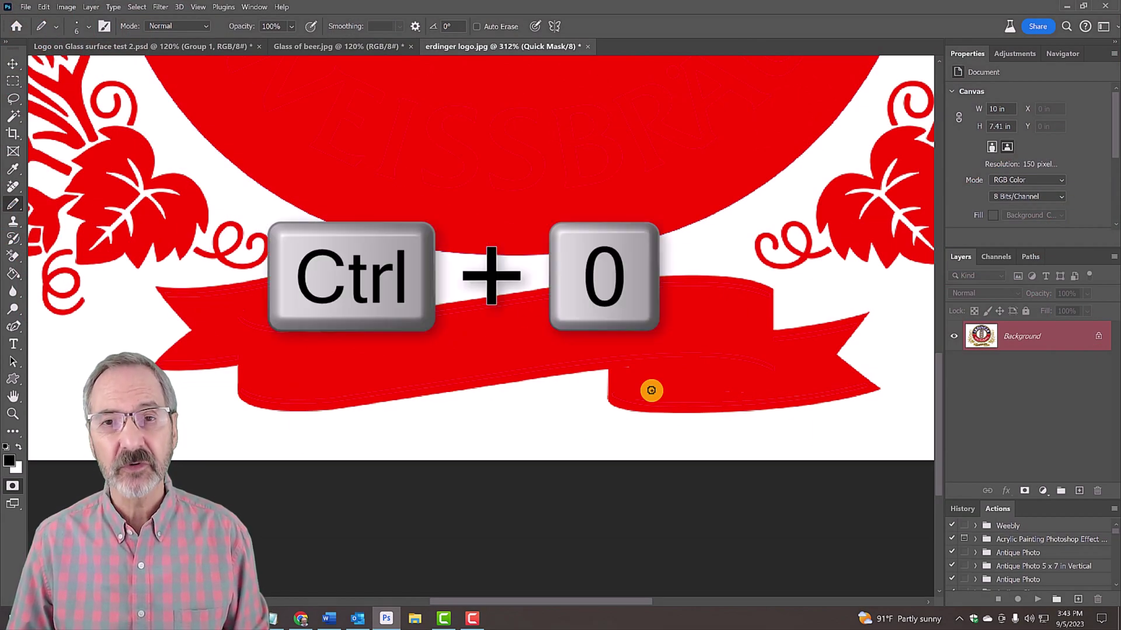
pyautogui.hotkey('ctrl', '0')
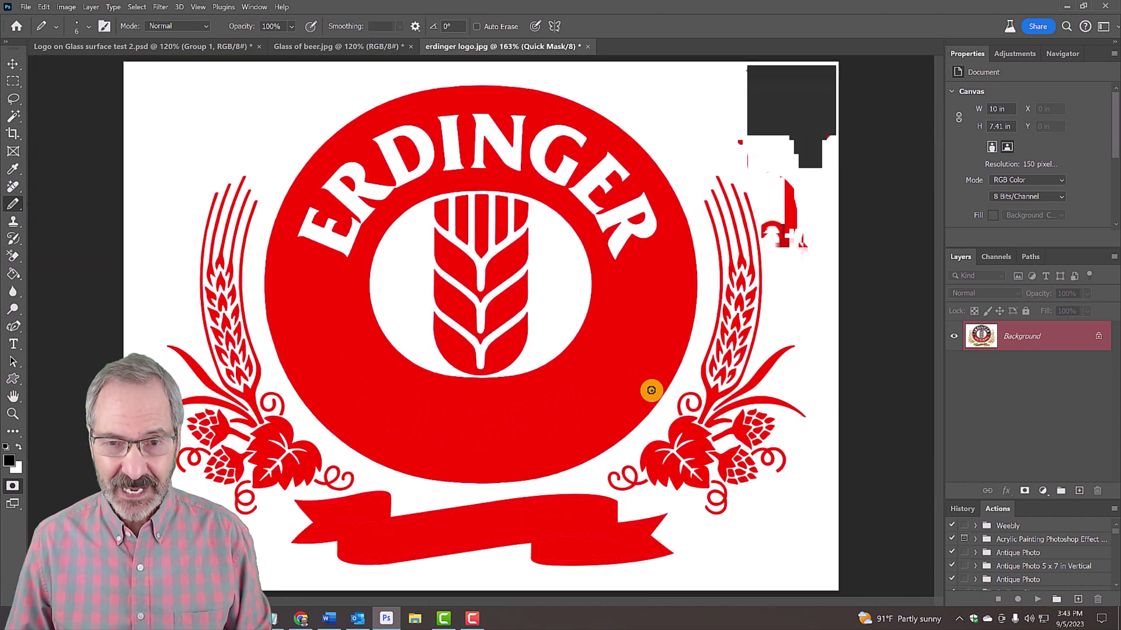
# Turn the mask back into a selection, unlock the Background layer, delete the selected white areas and deselect.
pyautogui.press('q')
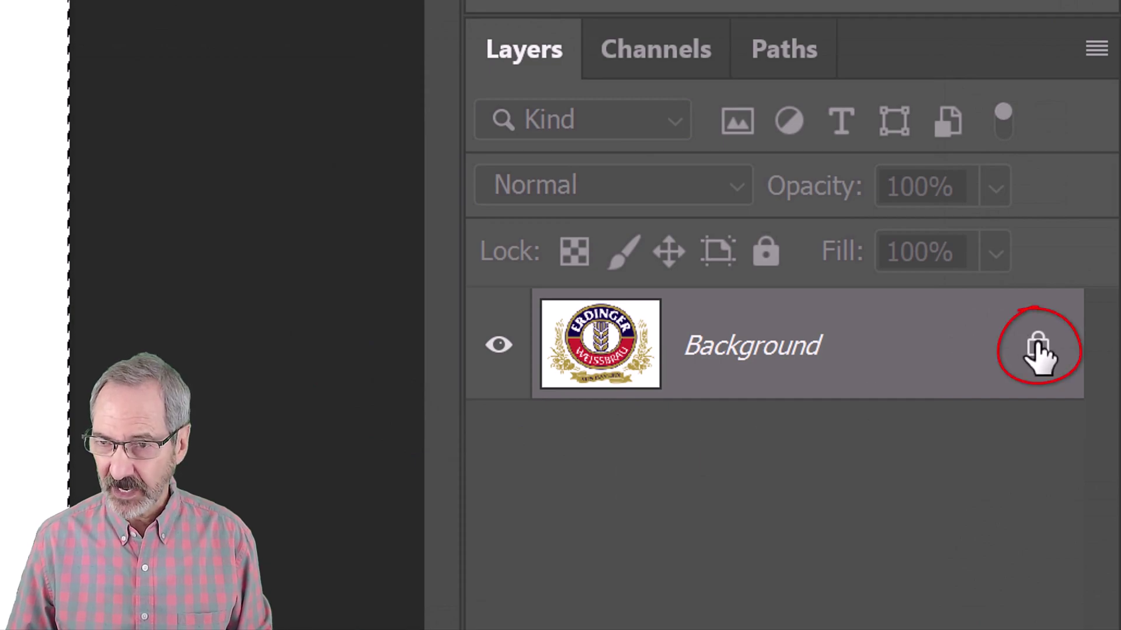
pyautogui.click(1038, 350)
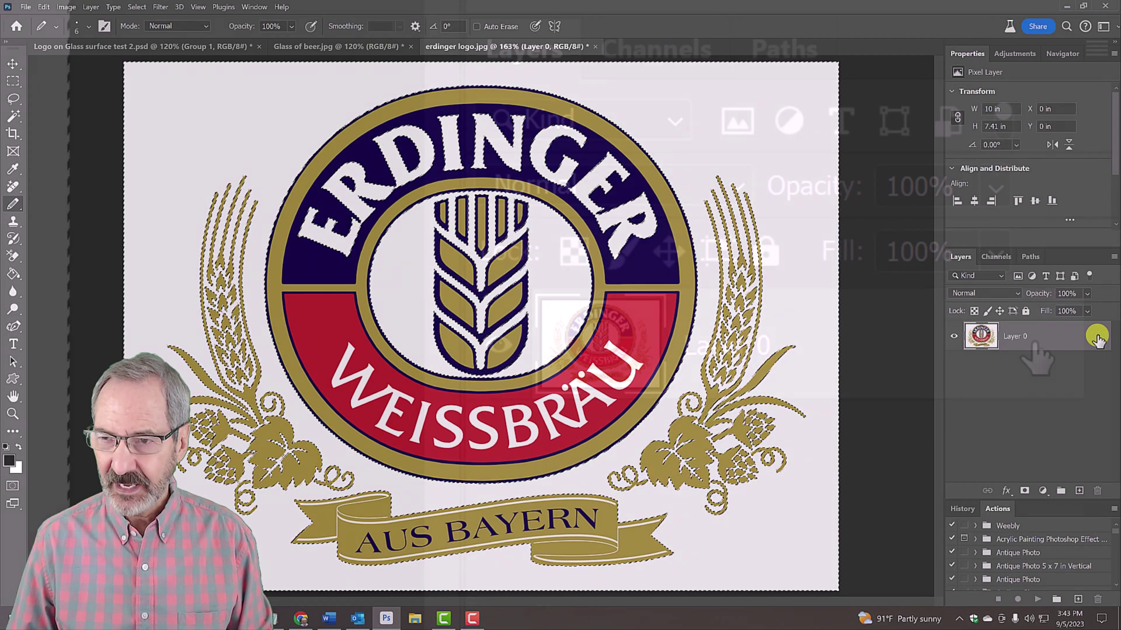
pyautogui.press('Delete')
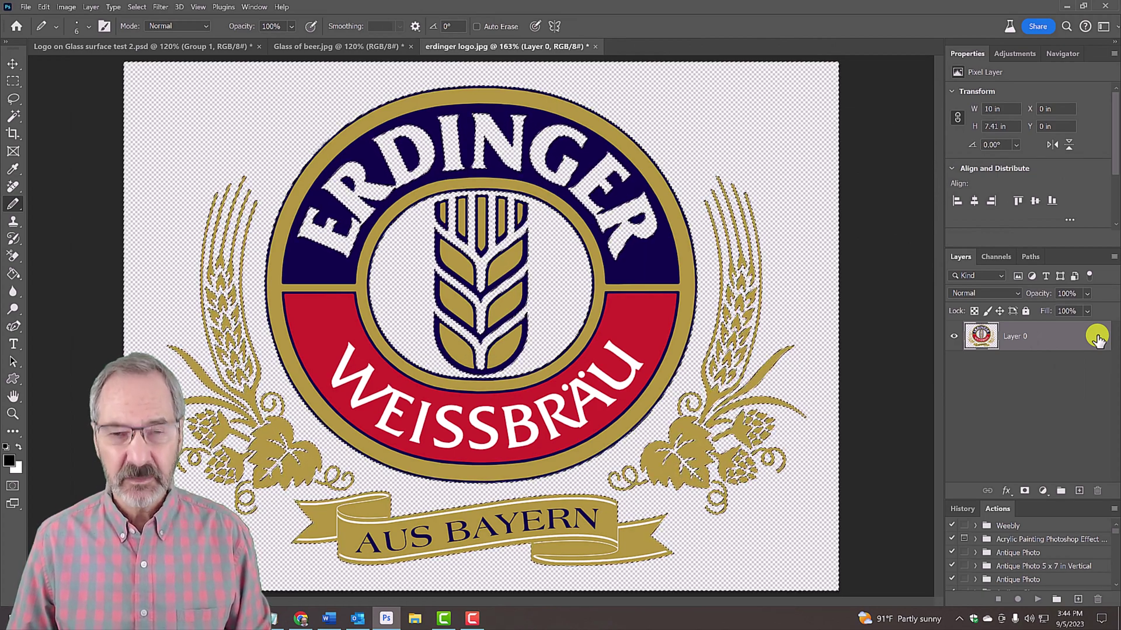
pyautogui.hotkey('ctrl', 'd')
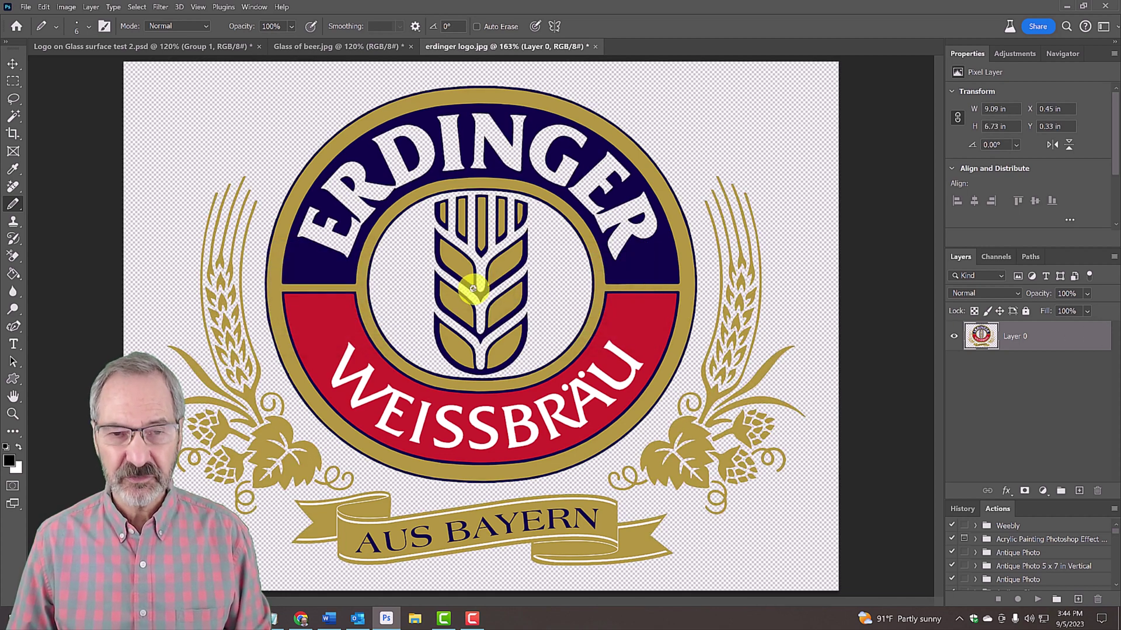
# Move the cut-out logo into the Glass of beer.jpg document, centred over the mug.
pyautogui.press('v')
pyautogui.moveTo(457, 278); pyautogui.dragTo(448, 255)
pyautogui.moveTo(474, 340); pyautogui.dragTo(475, 343)
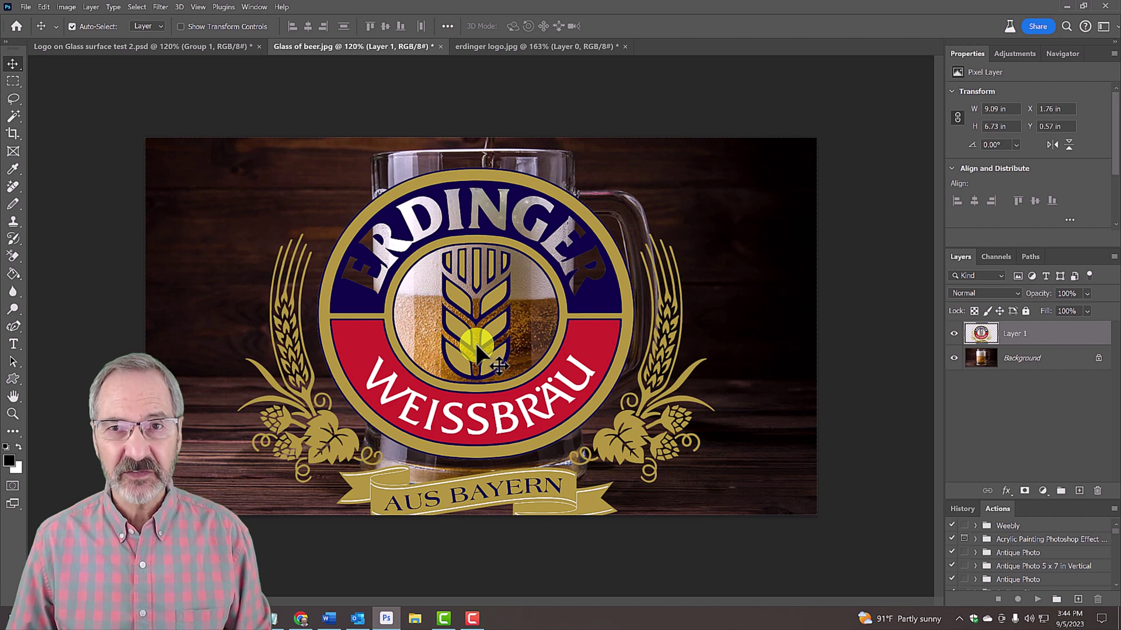
# Scale the logo proportionally about its centre to 40.45% so it fits the mug's width, and apply the transform.
pyautogui.hotkey('ctrl', 't')
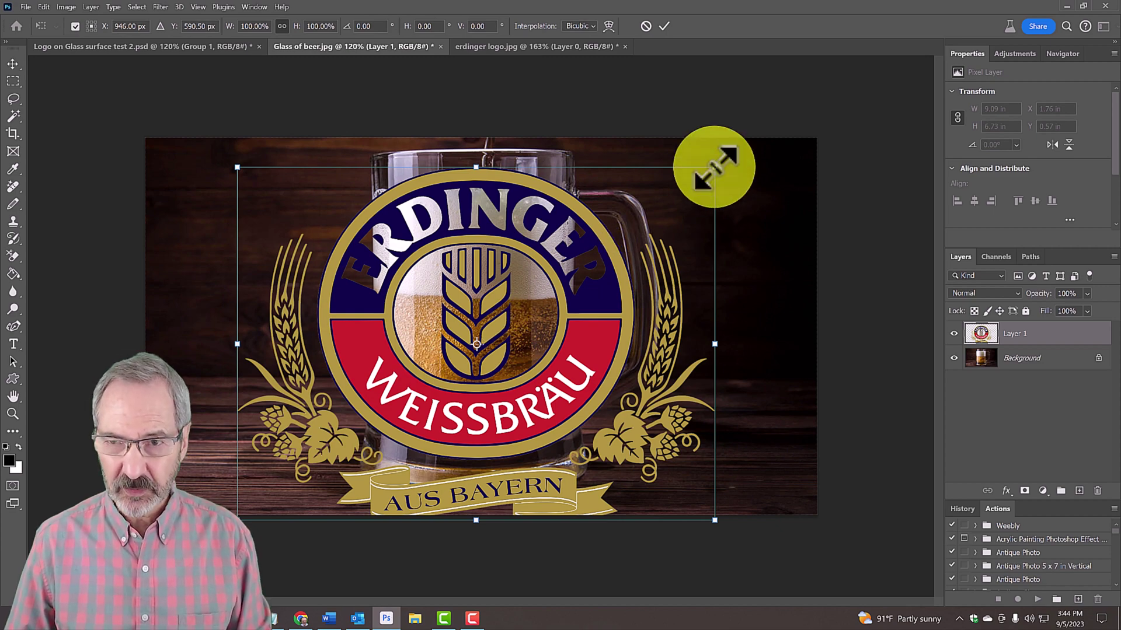
pyautogui.press('alt')
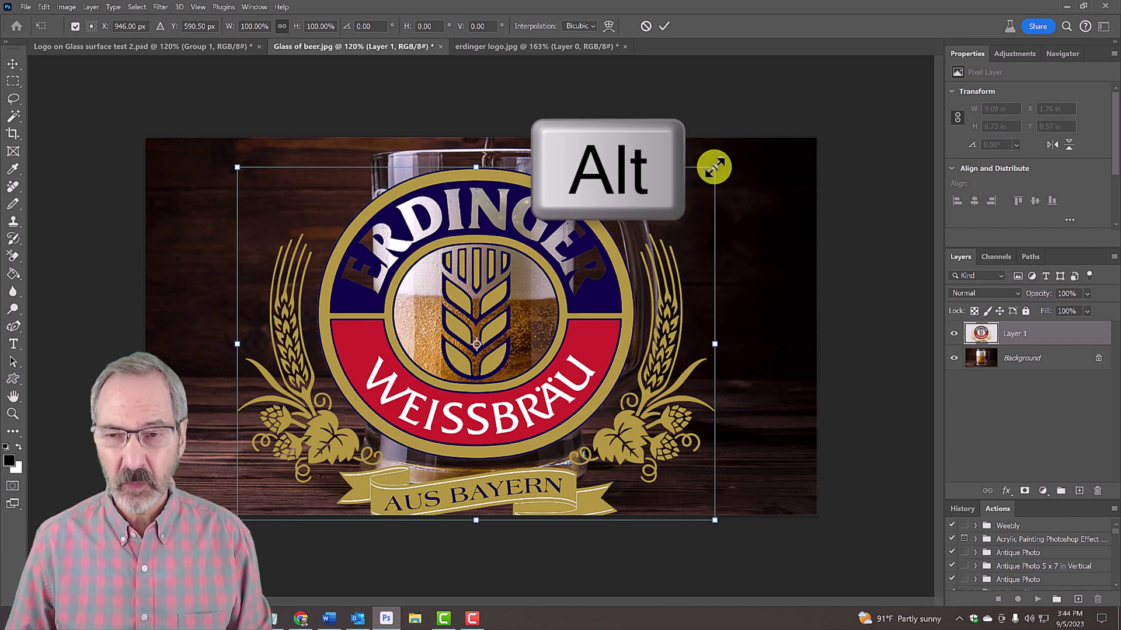
pyautogui.moveTo(713, 168); pyautogui.dragTo(564, 256)
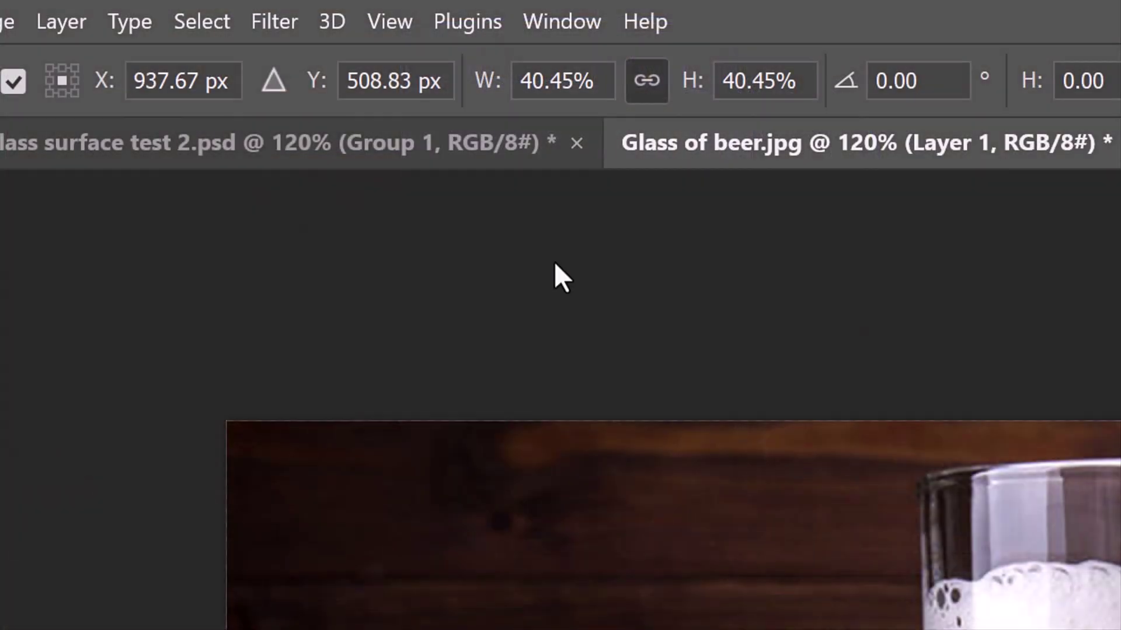
pyautogui.click(385, 20)
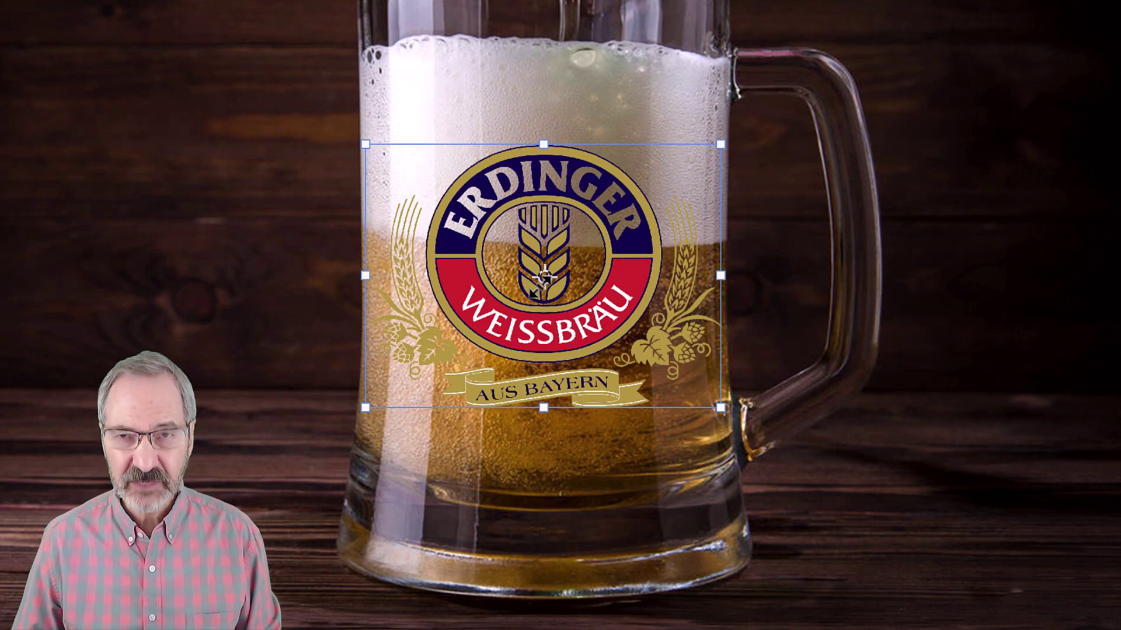
pyautogui.press('Return')
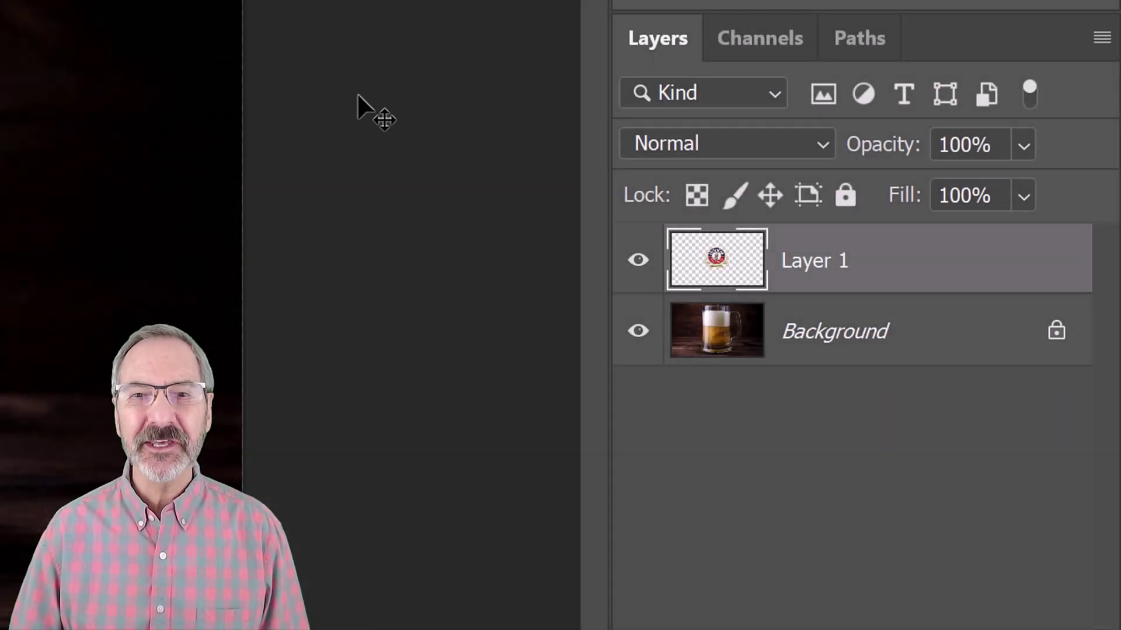
# Convert the logo layer to a Smart Object and warp it with the Squeeze preset at a 5.9% bend.
pyautogui.click(1103, 39)
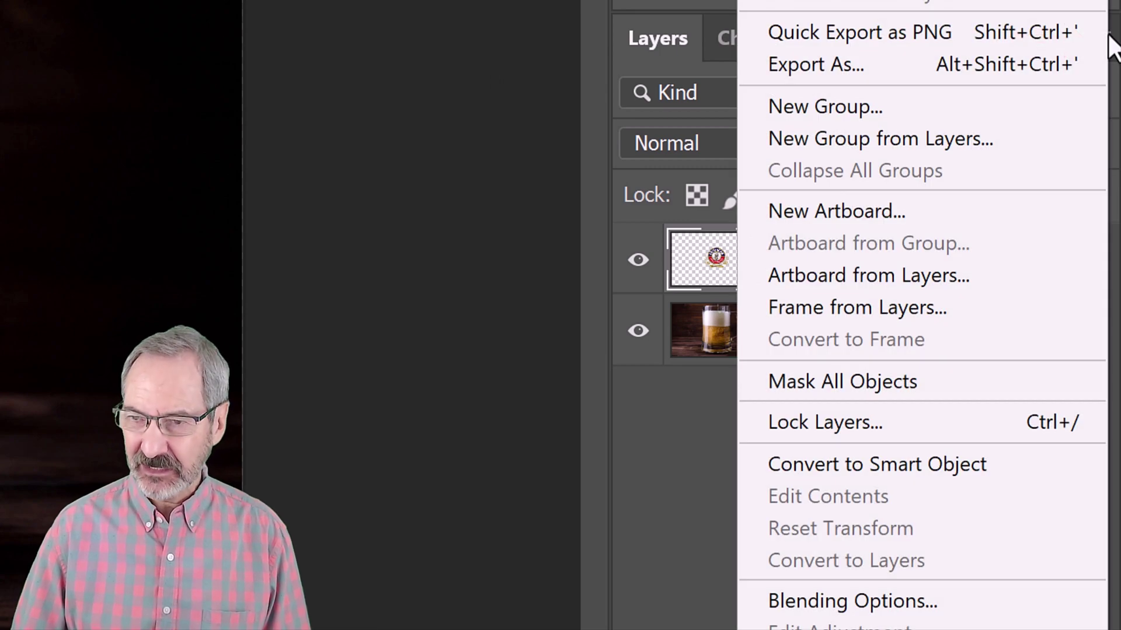
pyautogui.click(838, 461)
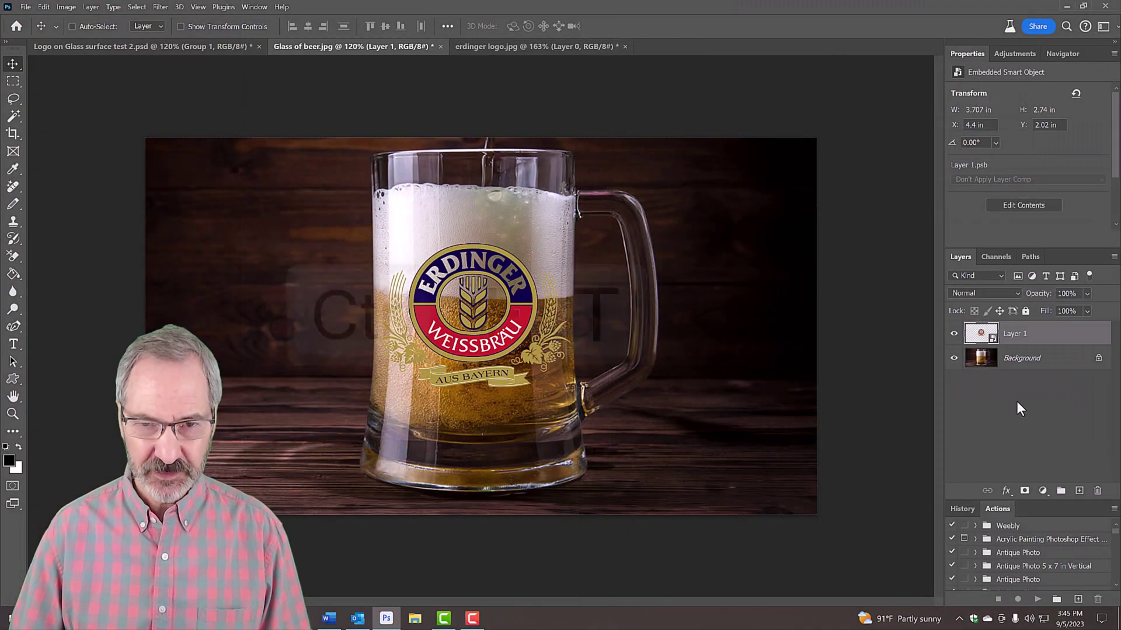
pyautogui.hotkey('ctrl', 't')
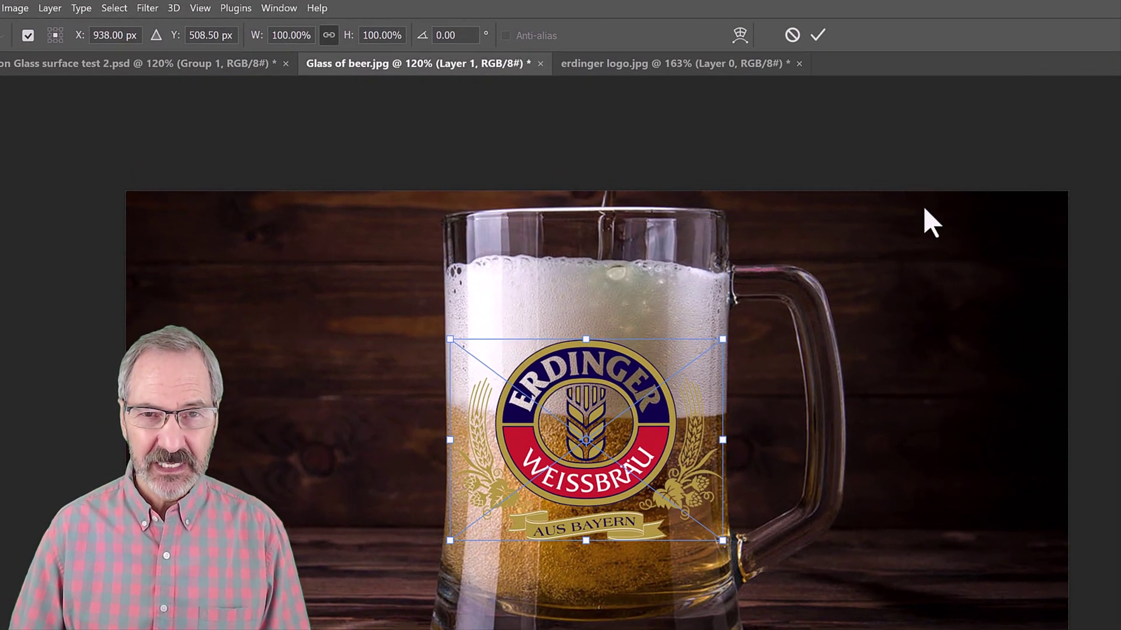
pyautogui.click(739, 35)
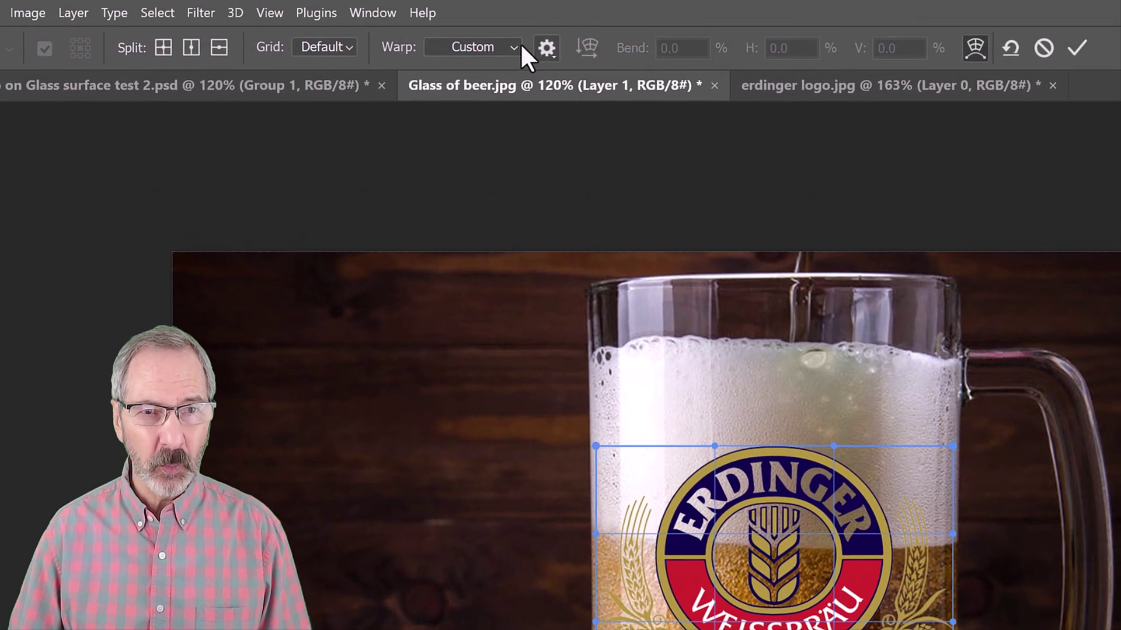
pyautogui.click(514, 47)
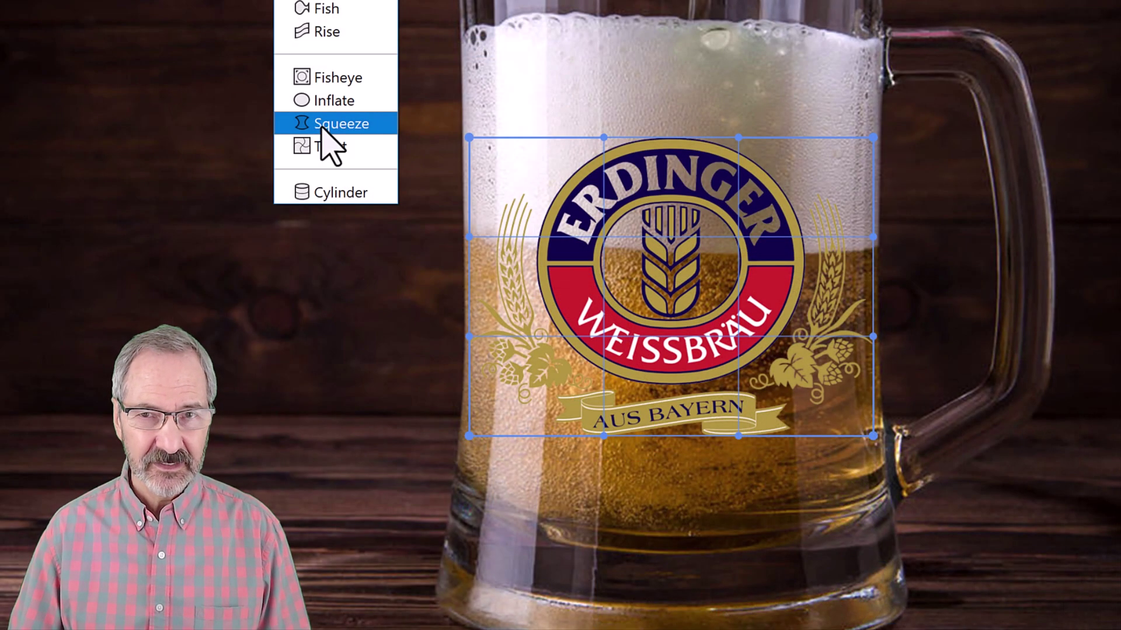
pyautogui.click(475, 447)
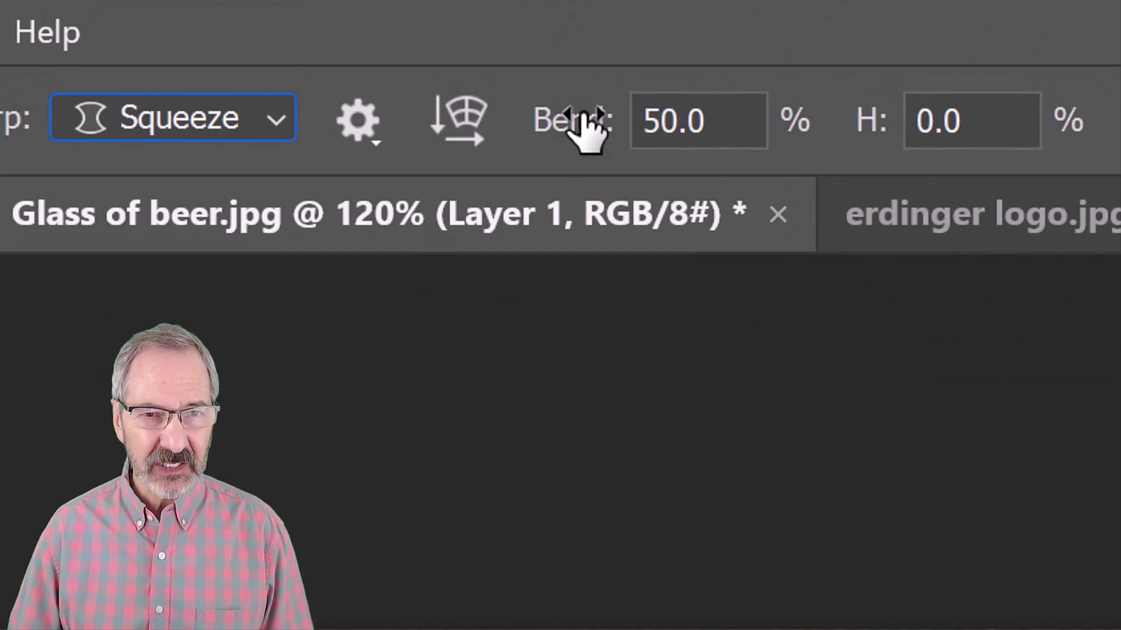
pyautogui.moveTo(585, 126); pyautogui.dragTo(58, 35)
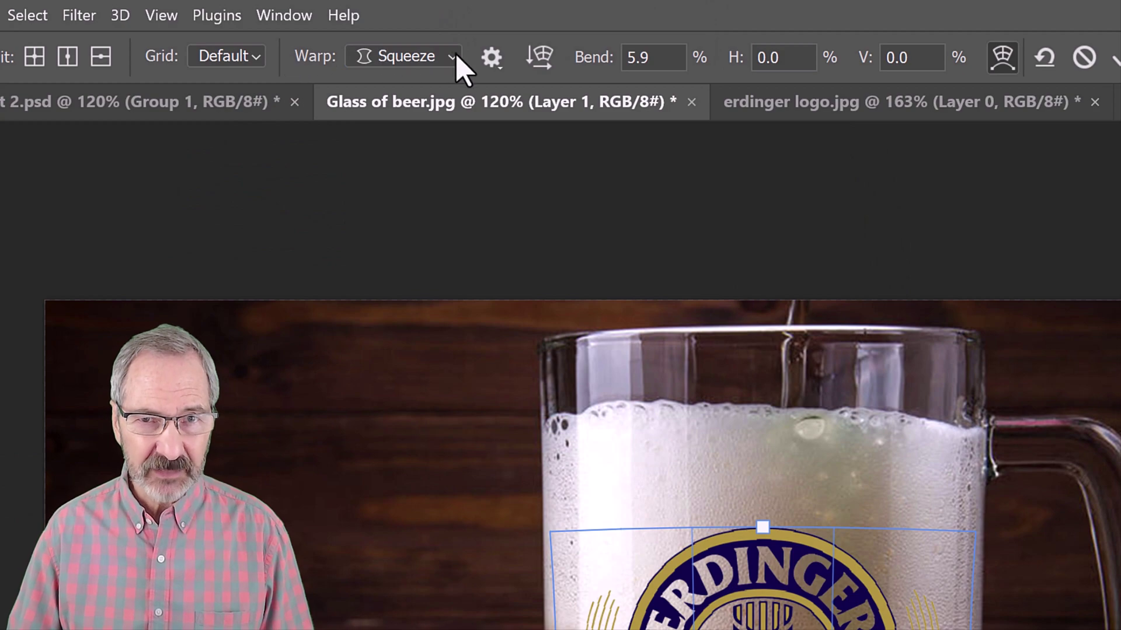
# Switch the warp to Custom and pull the two inner points of the logo's lower edge downward and outward to curve it.
pyautogui.click(452, 56)
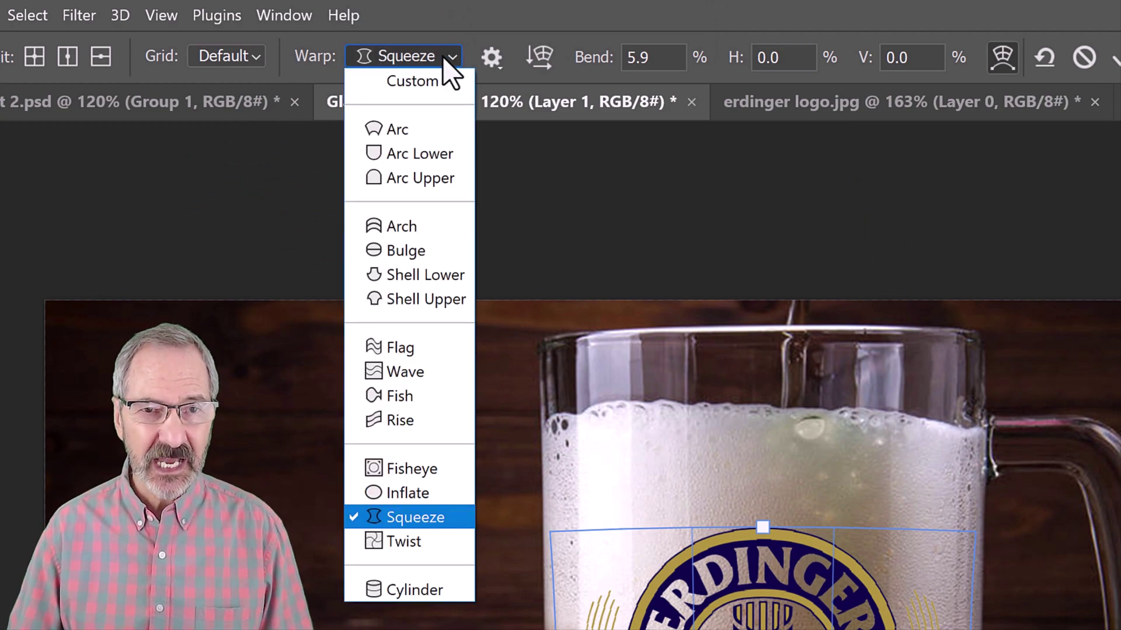
pyautogui.click(412, 91)
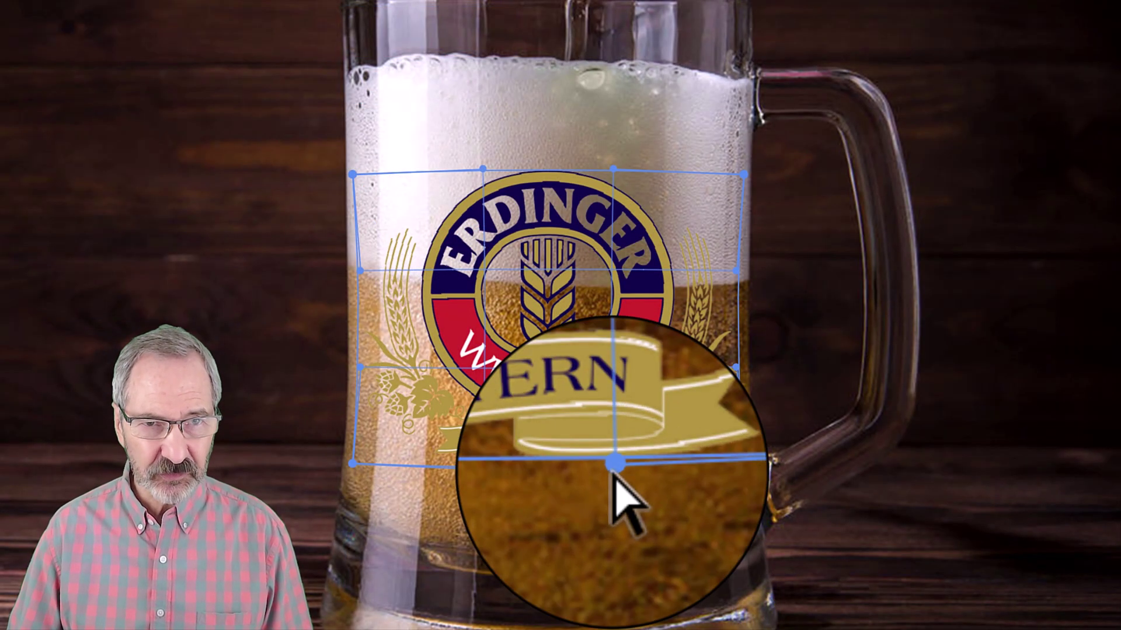
pyautogui.moveTo(612, 464); pyautogui.dragTo(613, 496)
pyautogui.moveTo(482, 469); pyautogui.dragTo(438, 487)
pyautogui.moveTo(614, 498); pyautogui.dragTo(647, 486)
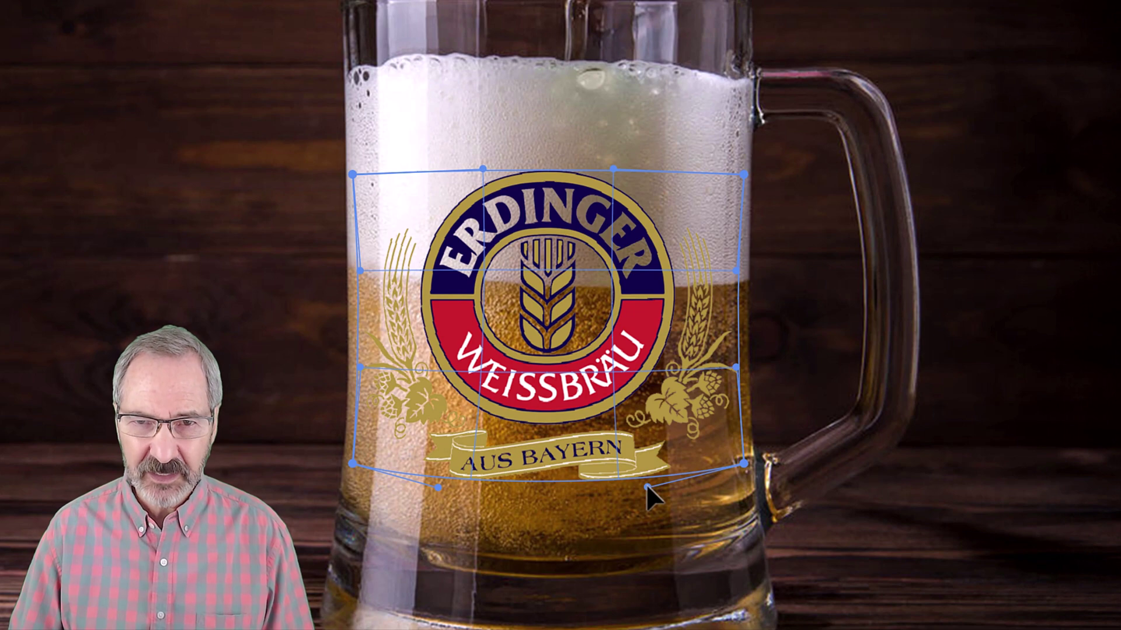
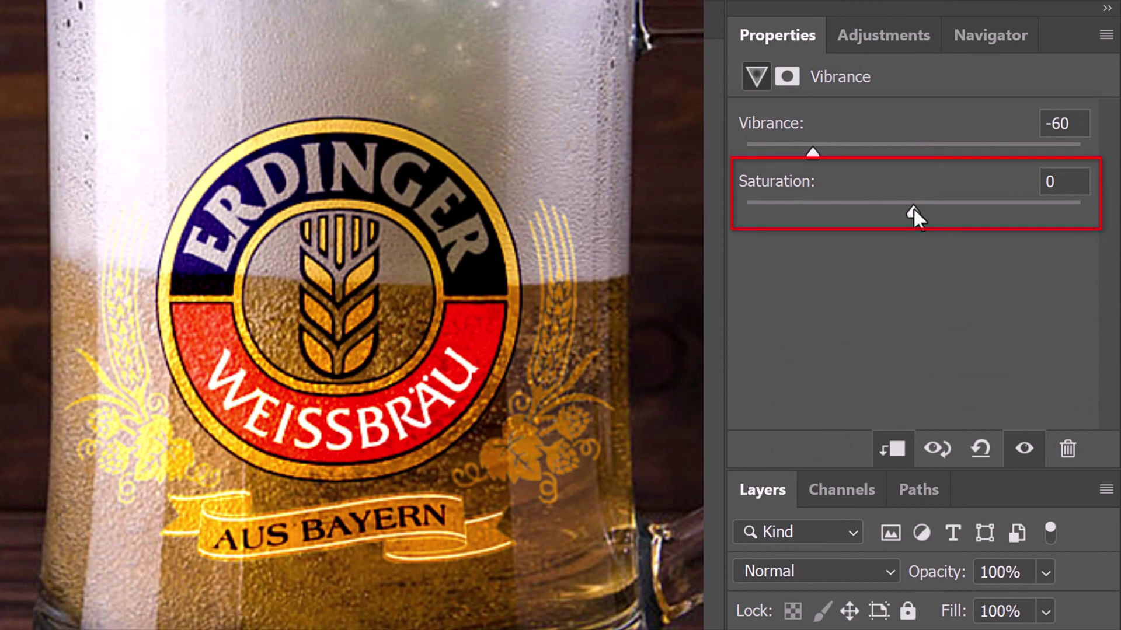
# Lower the Saturation of the Vibrance adjustment clipped to the logo.
pyautogui.moveTo(913, 208); pyautogui.dragTo(879, 198)
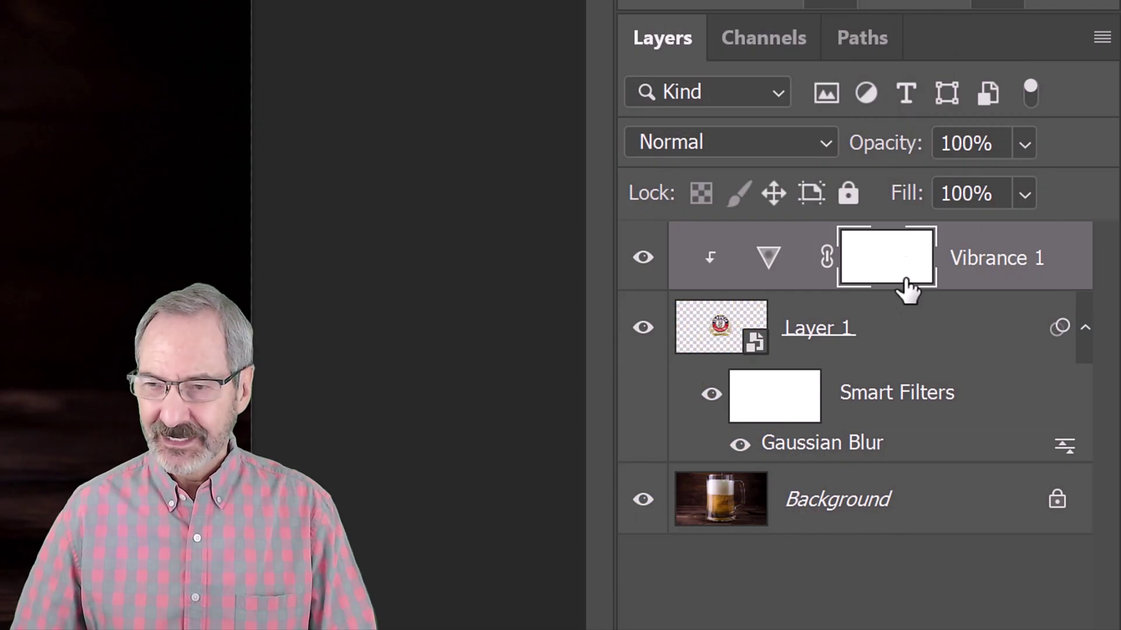
# In the logo layer's Blending Options, split the Underlying Layer's white Blend If slider to 128 / 255.
pyautogui.click(909, 330)
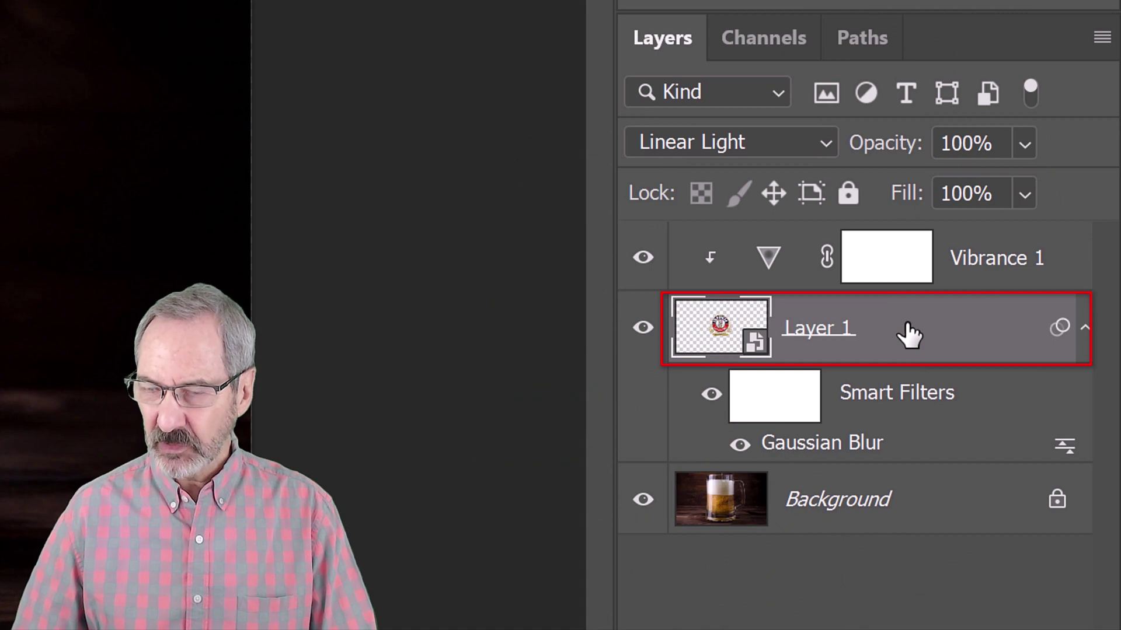
pyautogui.doubleClick(908, 333)
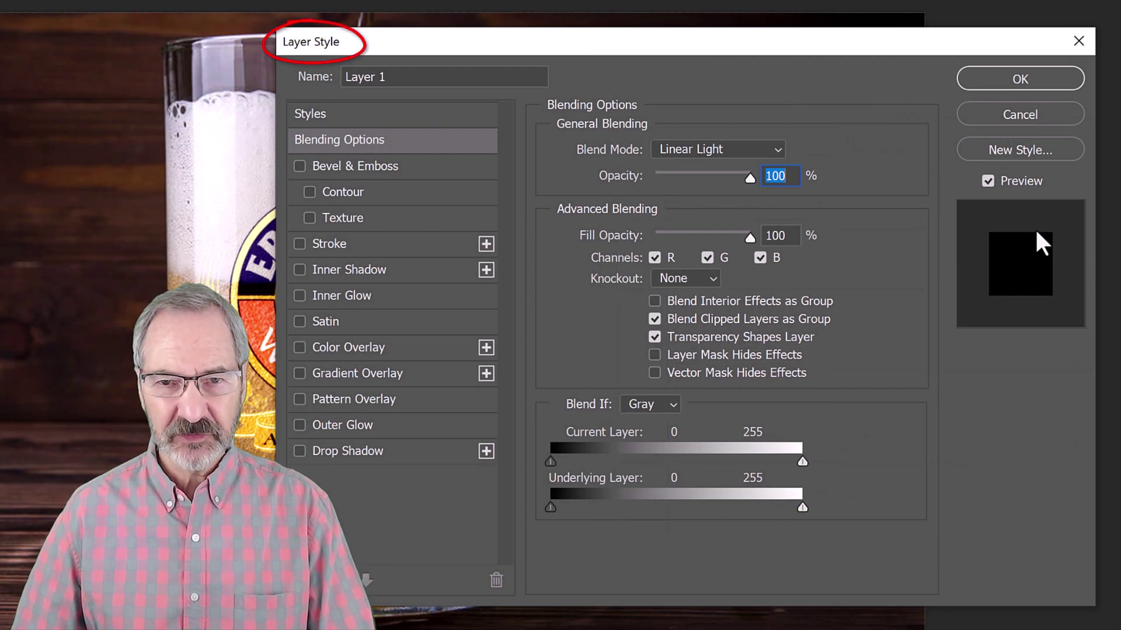
pyautogui.moveTo(620, 49); pyautogui.dragTo(798, 40)
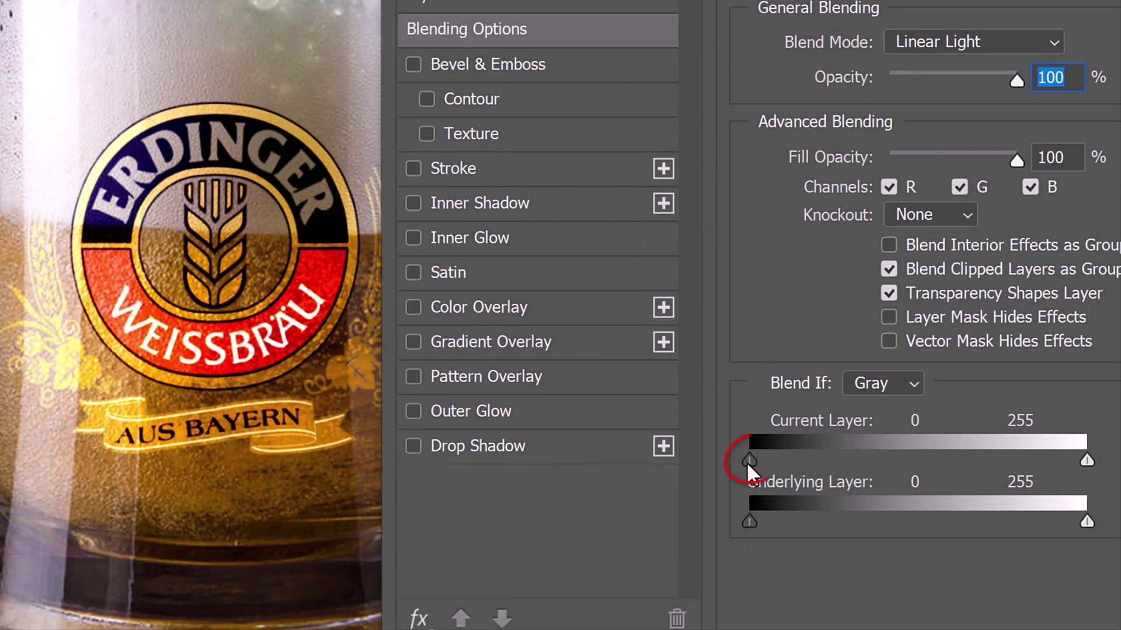
pyautogui.moveTo(747, 462); pyautogui.dragTo(718, 440)
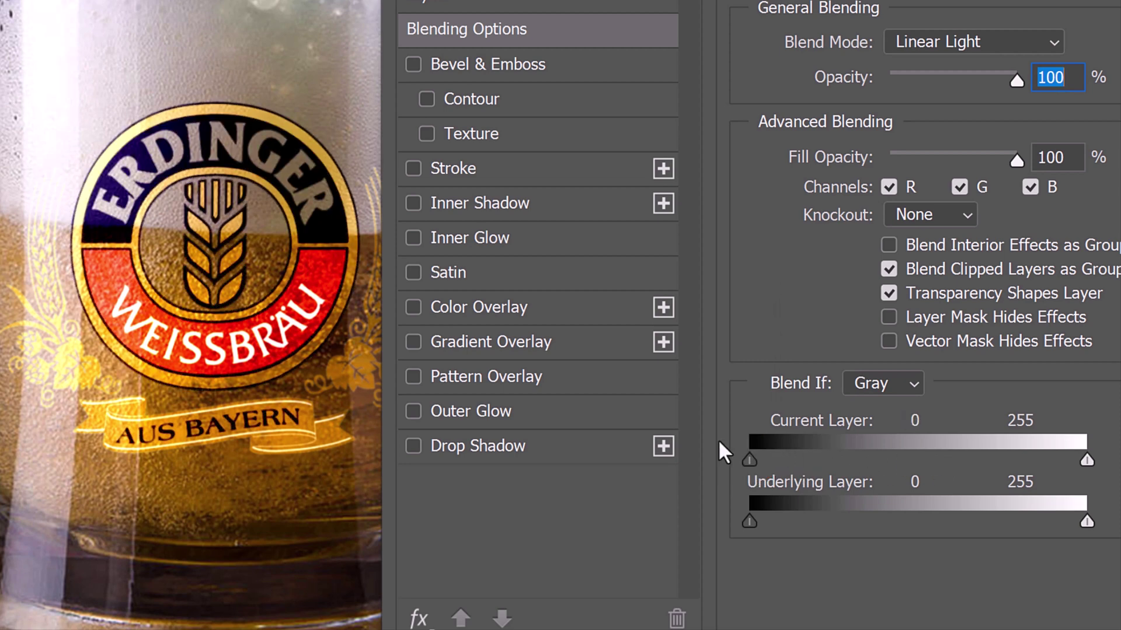
pyautogui.moveTo(1085, 459)
pyautogui.mouseDown()
pyautogui.moveTo(929, 465)
pyautogui.moveTo(1087, 461)
pyautogui.mouseUp()
pyautogui.moveTo(747, 521)
pyautogui.mouseDown()
pyautogui.moveTo(922, 515)
pyautogui.moveTo(739, 509)
pyautogui.mouseUp()
pyautogui.moveTo(1086, 519); pyautogui.dragTo(1113, 502)
pyautogui.press('alt')
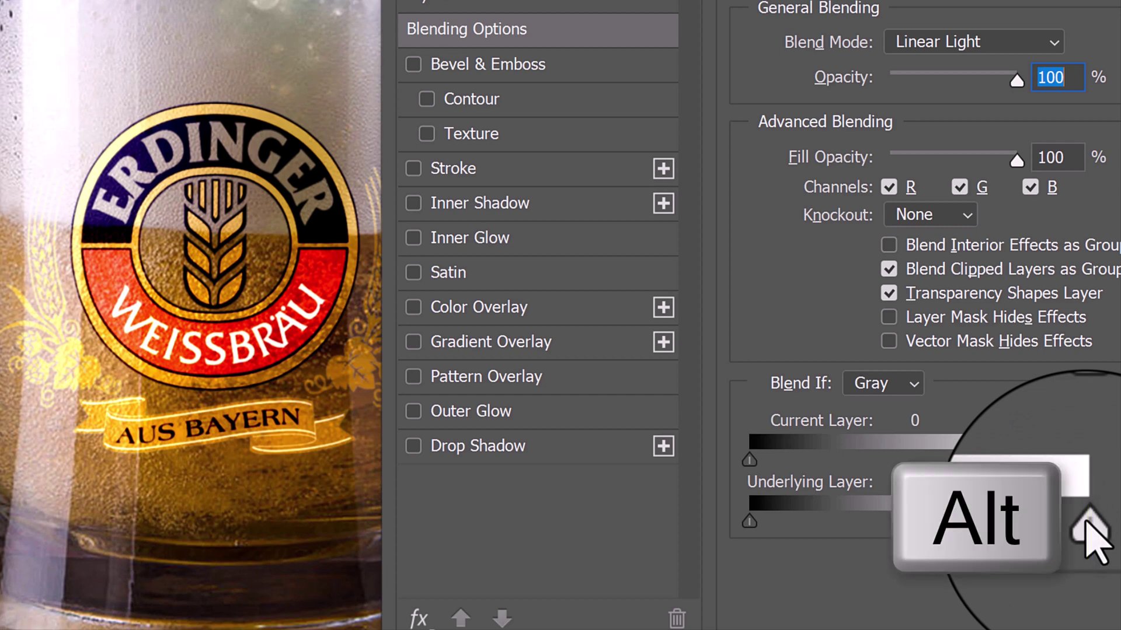
pyautogui.keyDown('alt'); pyautogui.click(1087, 522); pyautogui.keyUp('alt')
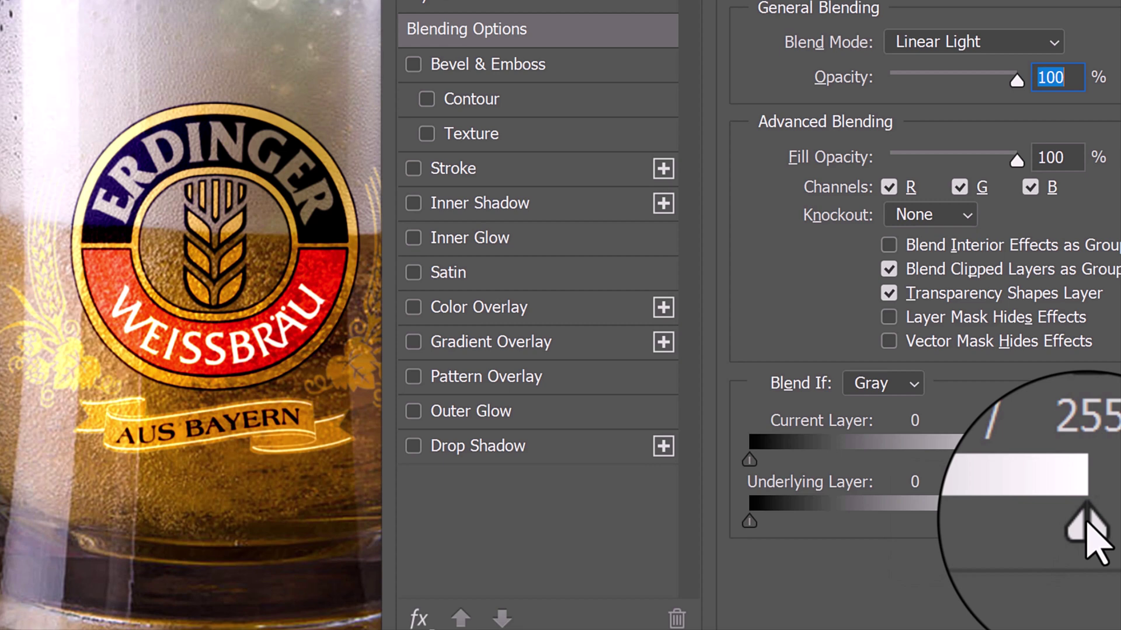
pyautogui.moveTo(1086, 523); pyautogui.dragTo(915, 516)
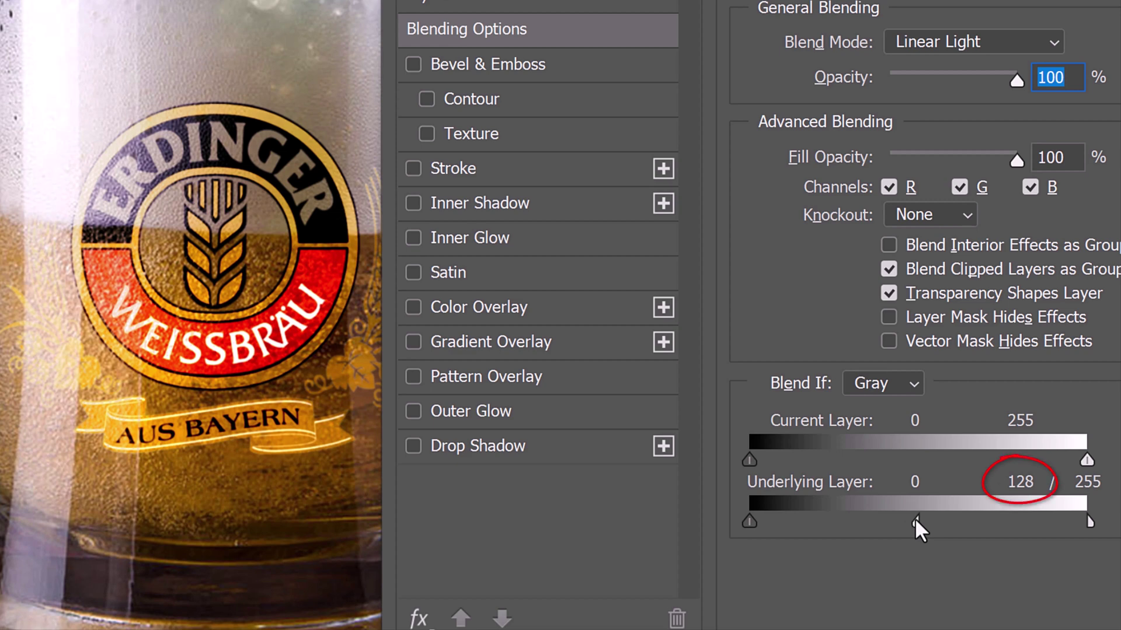
# Split the Underlying Layer's black Blend If slider to 0 / 73 and apply the layer style.
pyautogui.press('alt')
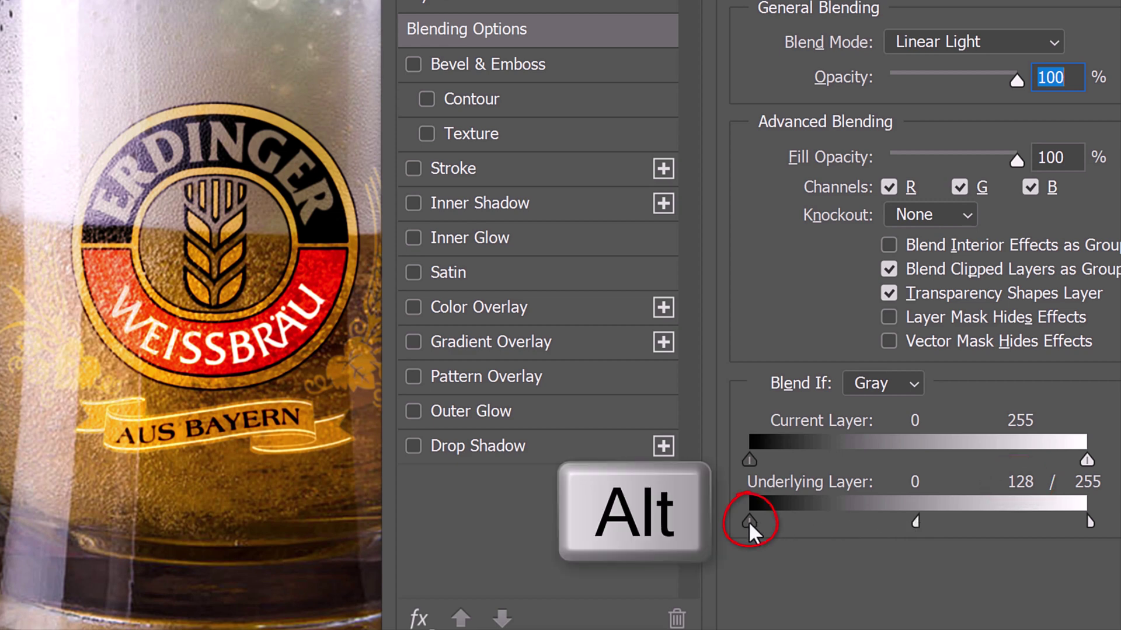
pyautogui.moveTo(747, 520); pyautogui.dragTo(845, 517)
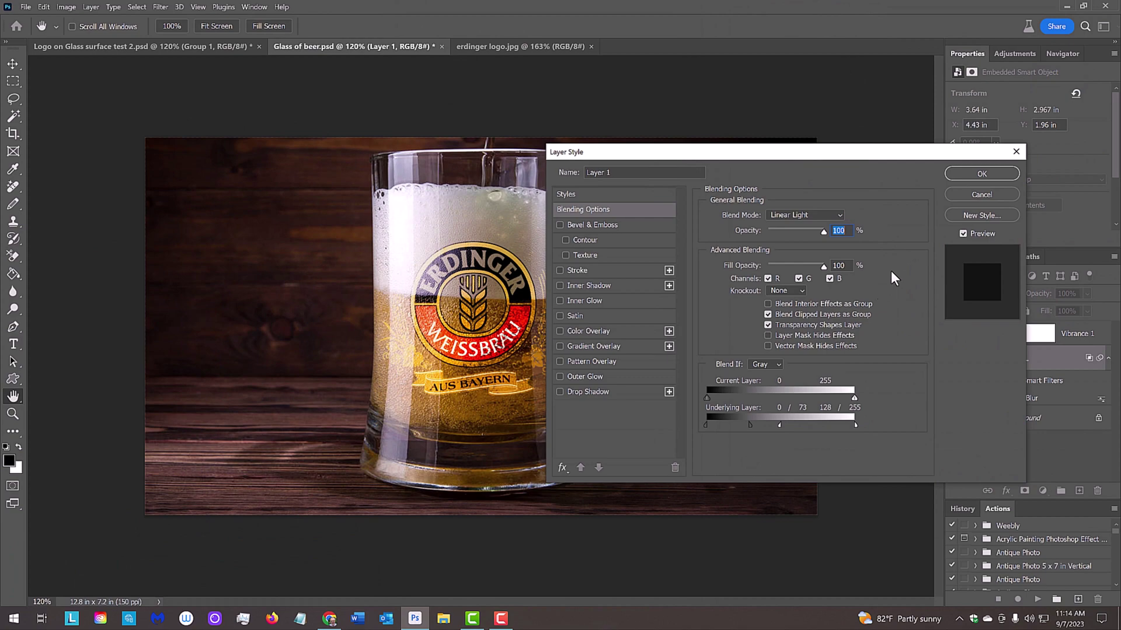
pyautogui.click(980, 173)
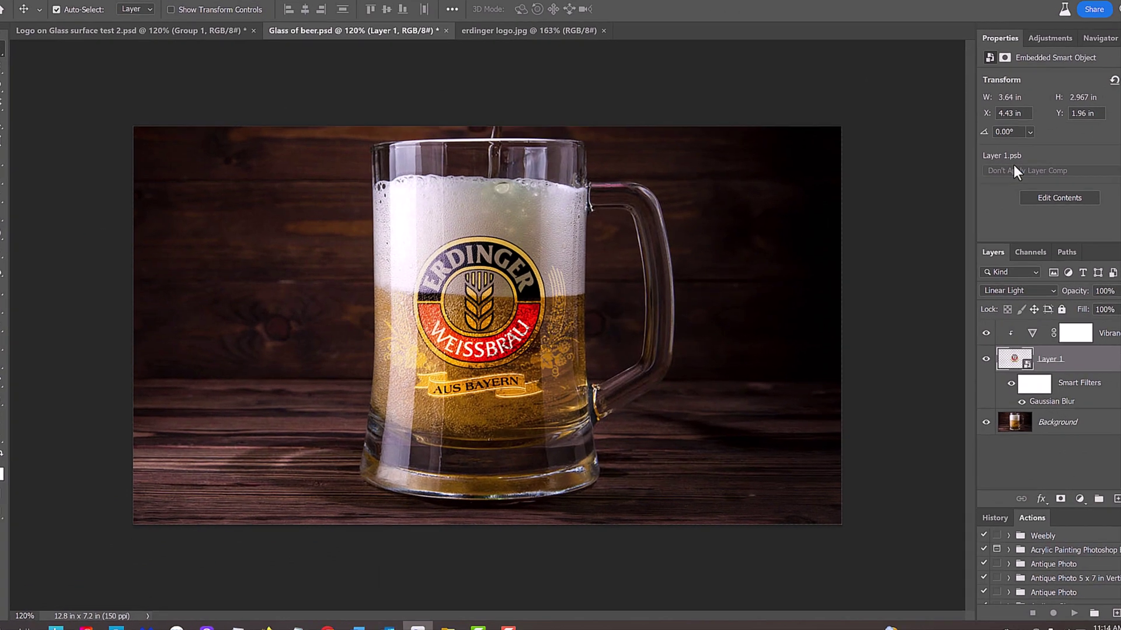